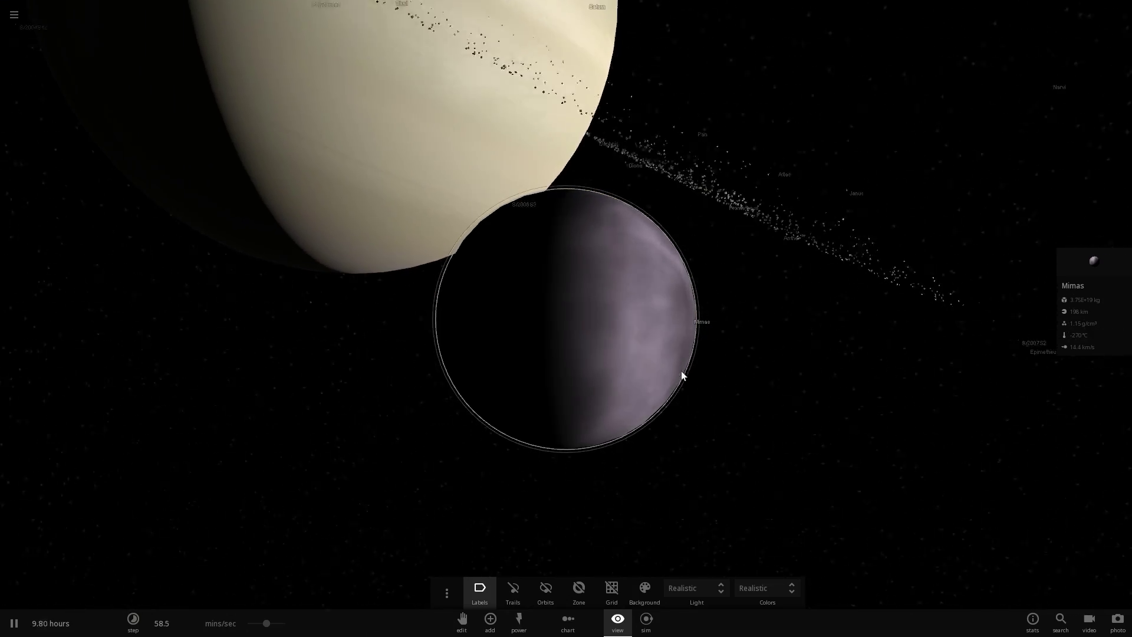
drag(623, 347, 399, 419)
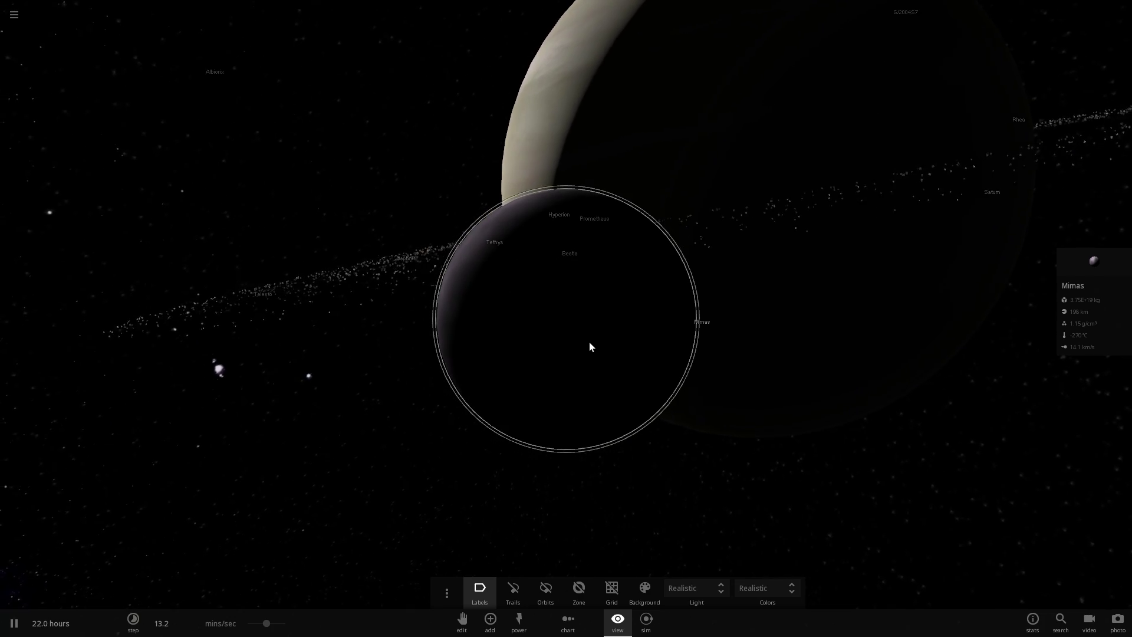
scroll(590, 342, down, 8)
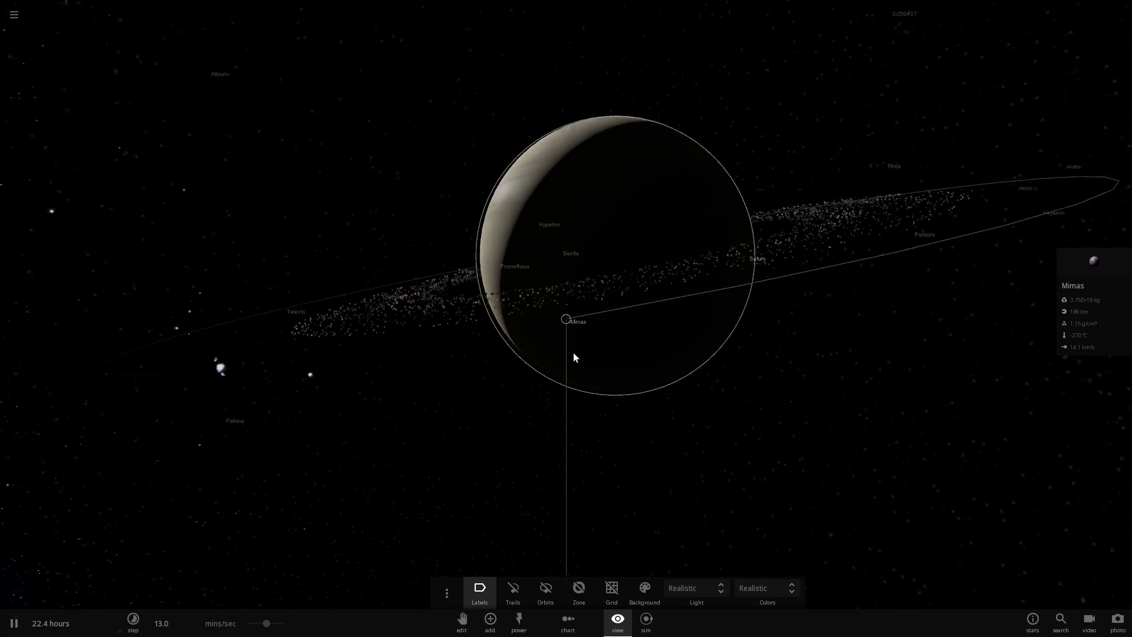
drag(573, 352, 585, 384)
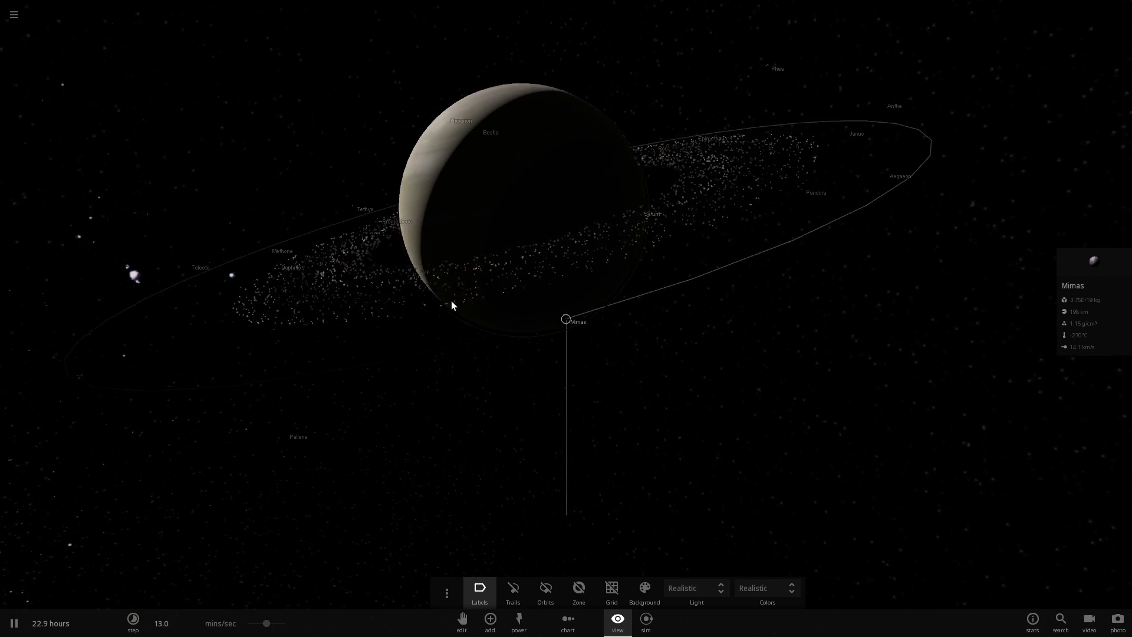
Start a new empty simulation and add a planet named Endor with a radius of 2450 km
click(15, 15)
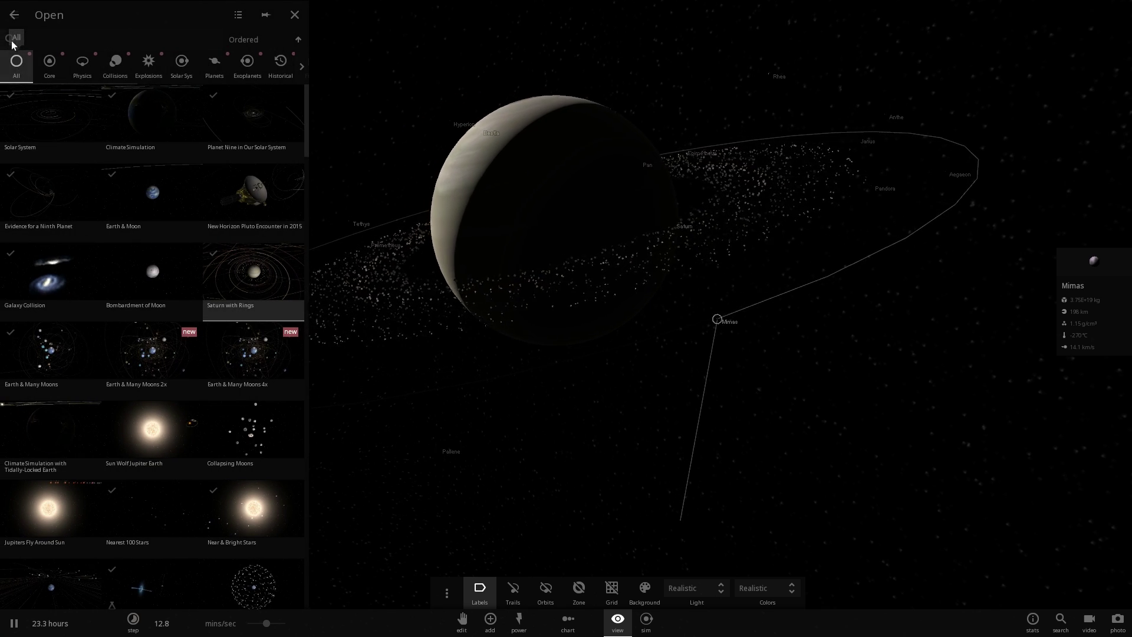
click(15, 15)
click(55, 143)
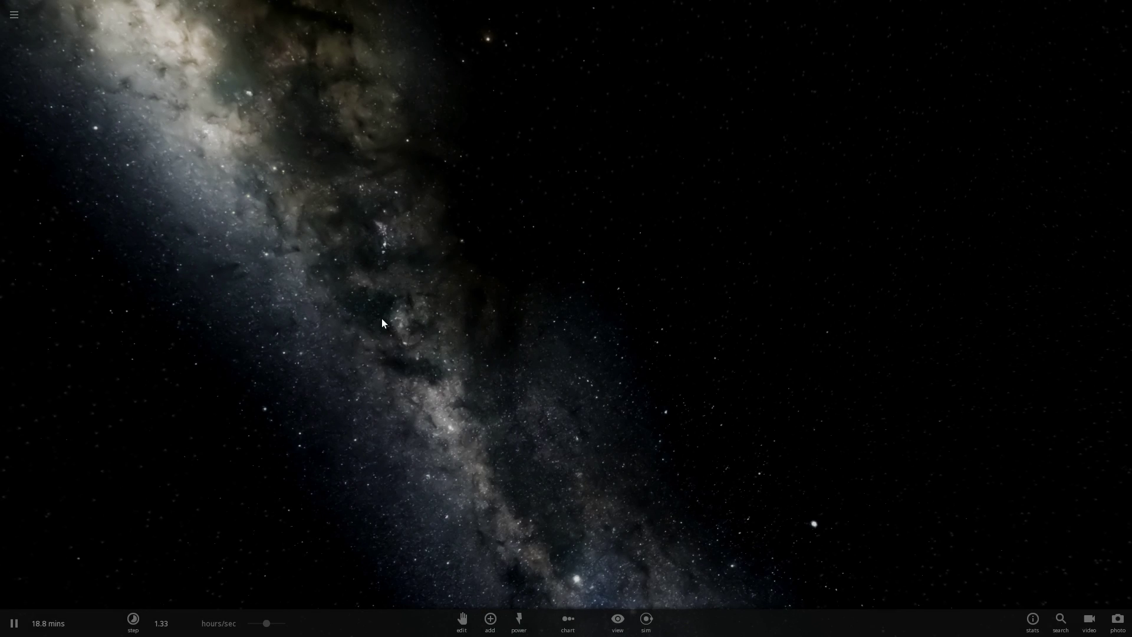
click(490, 619)
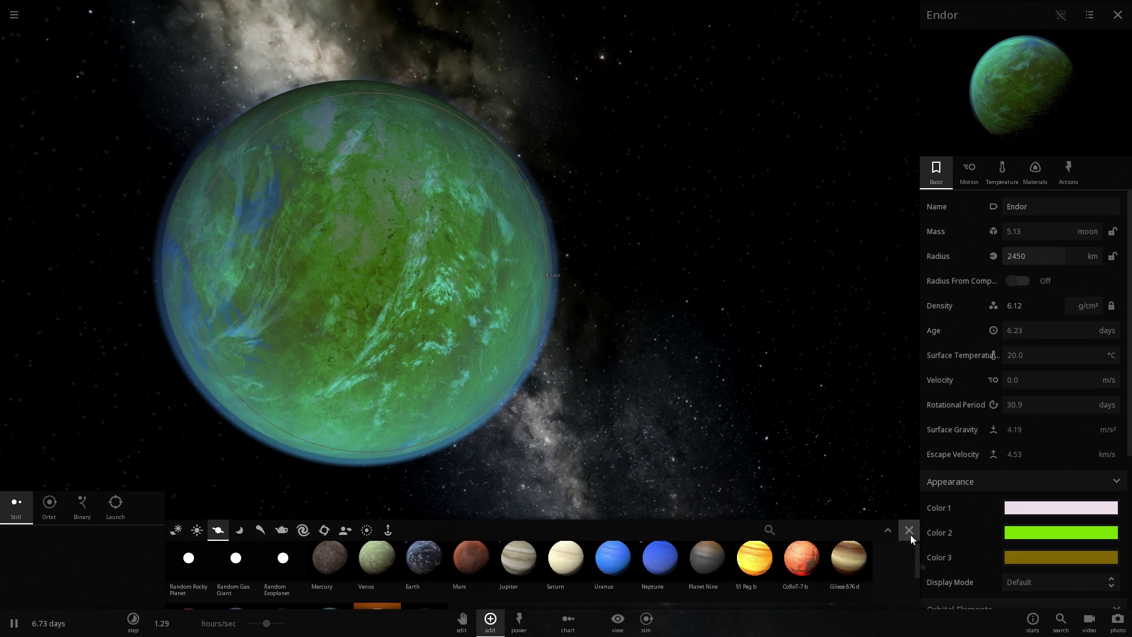
click(910, 535)
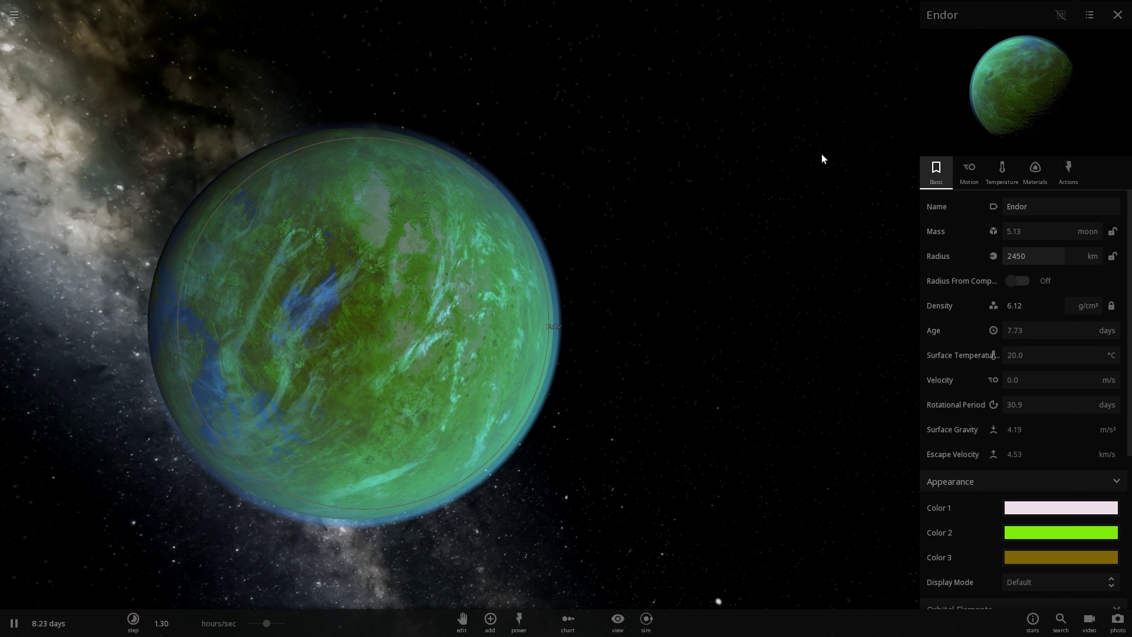
Examine Endor's surface and clouds from several angles and distances, without its properties in the way
drag(761, 195, 619, 275)
scroll(695, 243, down, 3)
scroll(618, 274, up, 3)
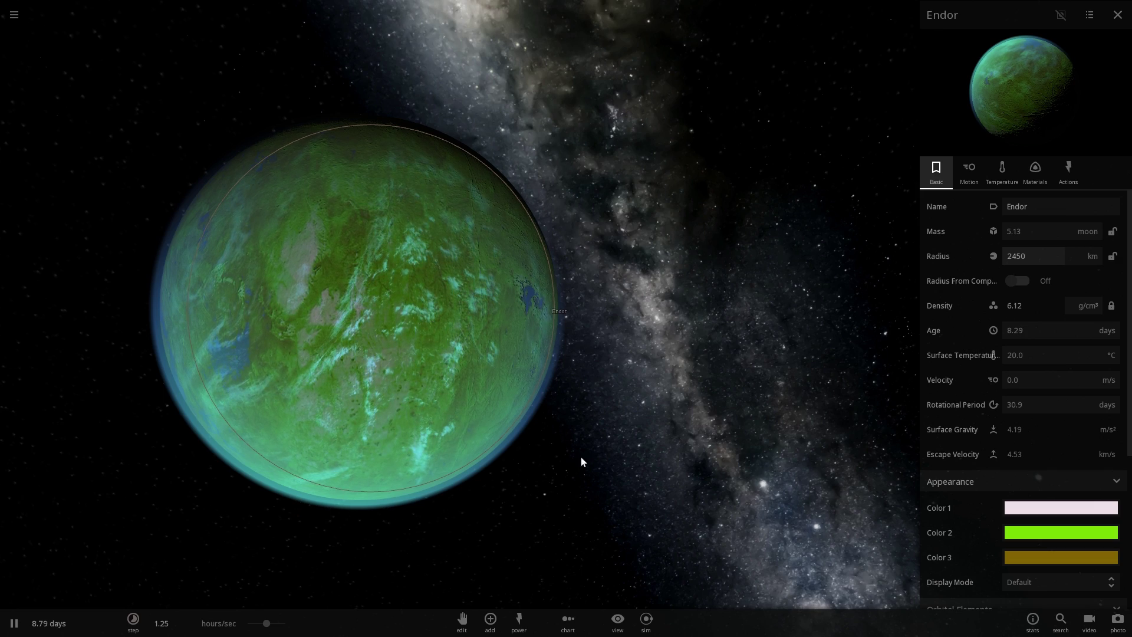
click(608, 392)
scroll(610, 388, up, 3)
drag(546, 388, 504, 380)
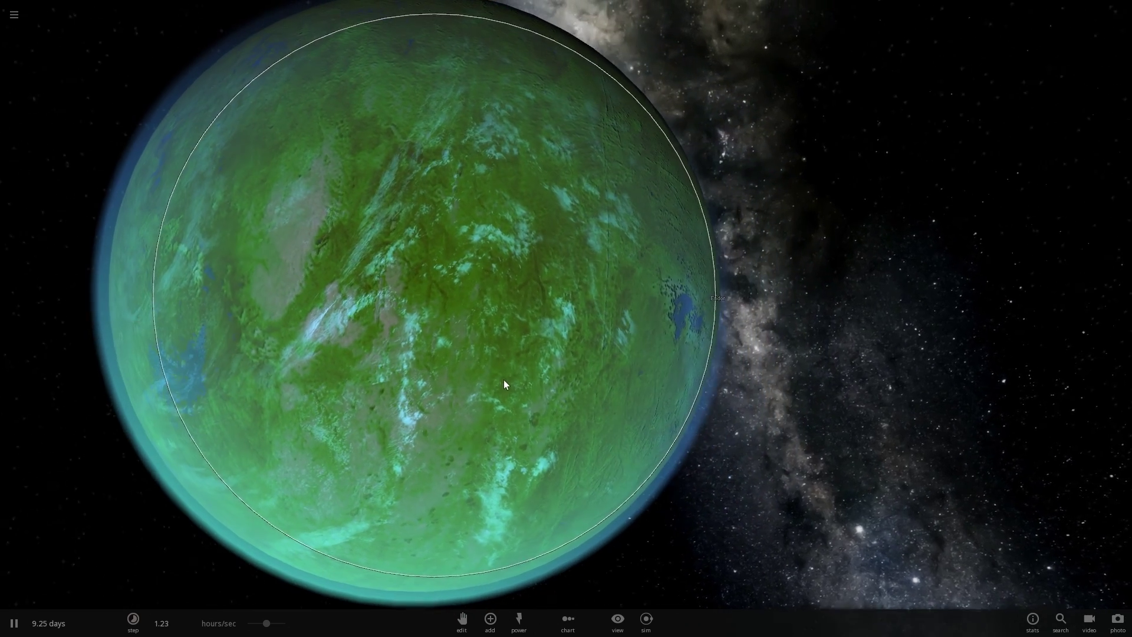
scroll(504, 384, down, 5)
click(500, 353)
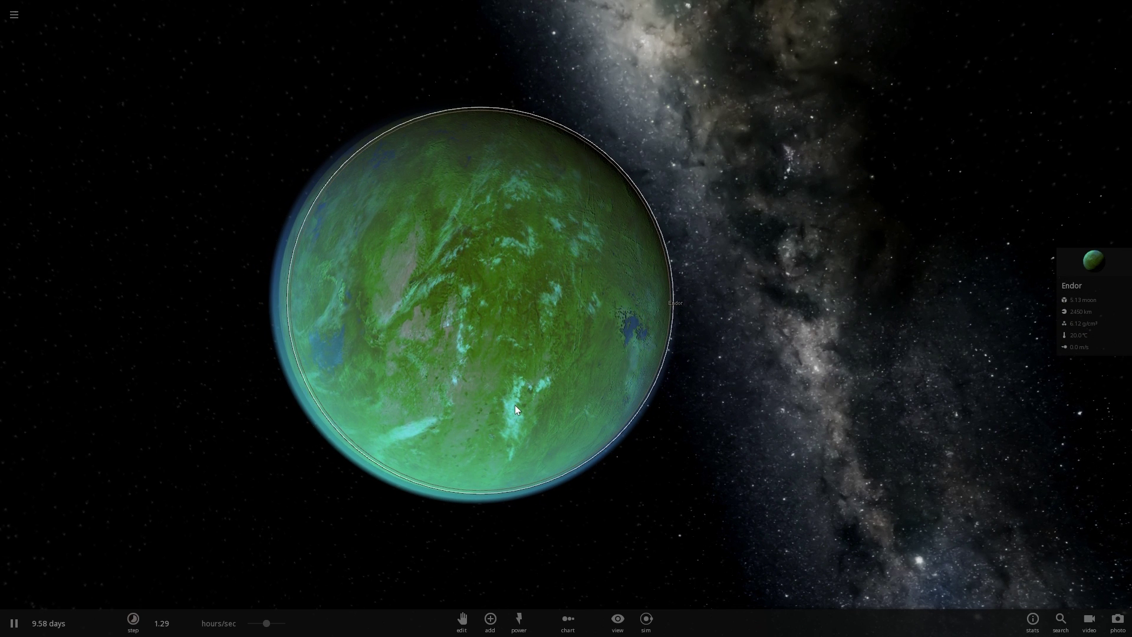
drag(578, 393, 511, 342)
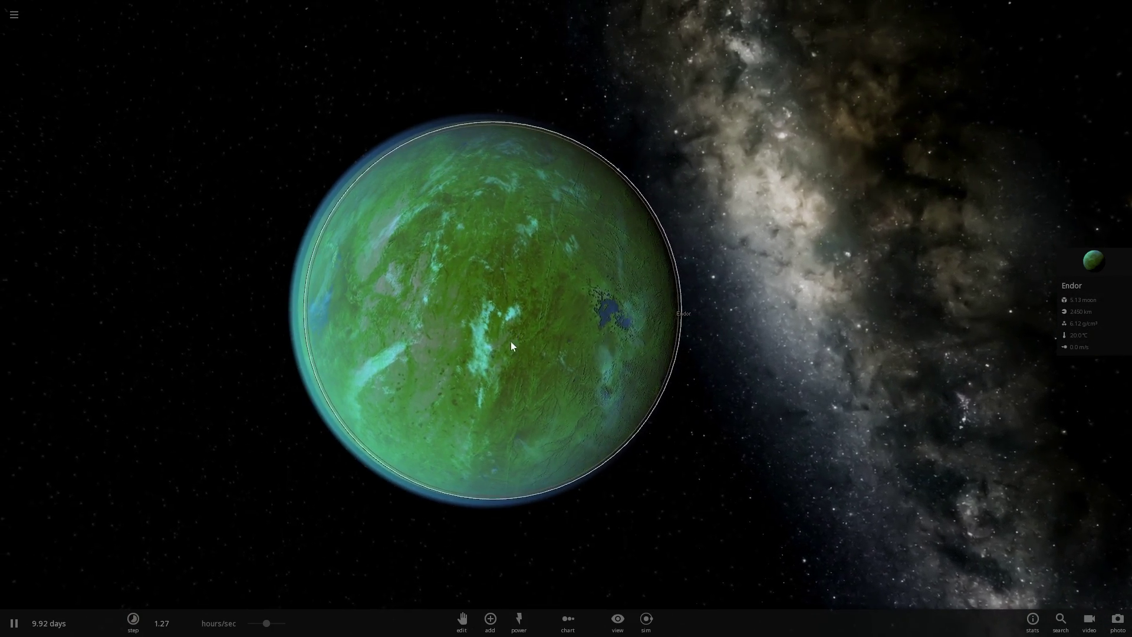
Review the simulation settings for collisions, fragment creation and thermodynamics
click(491, 619)
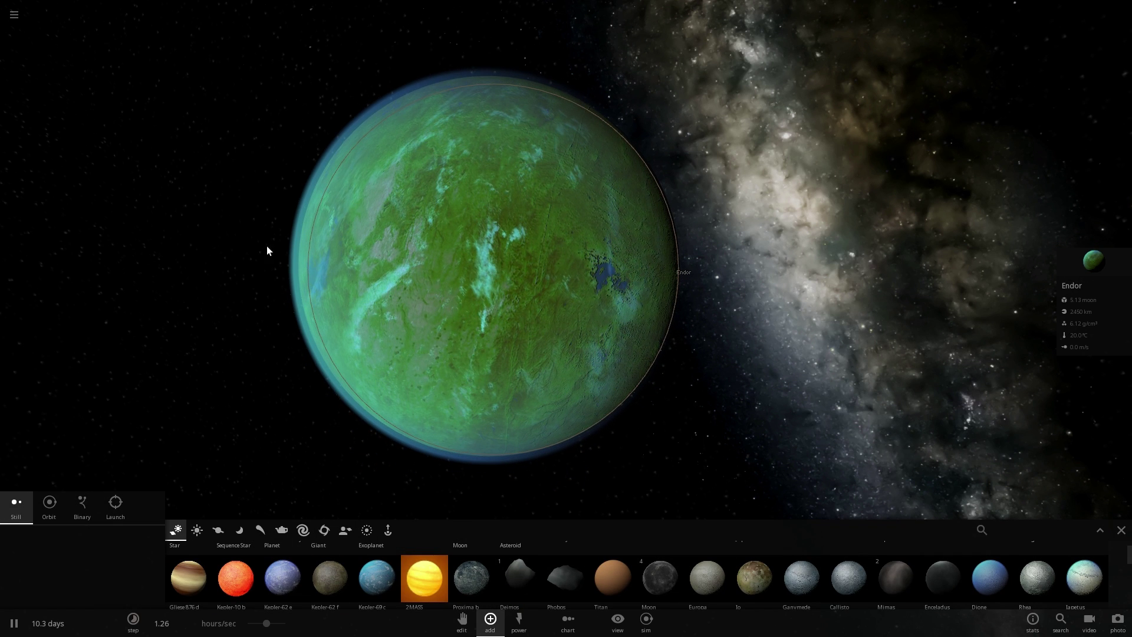
drag(270, 384, 242, 348)
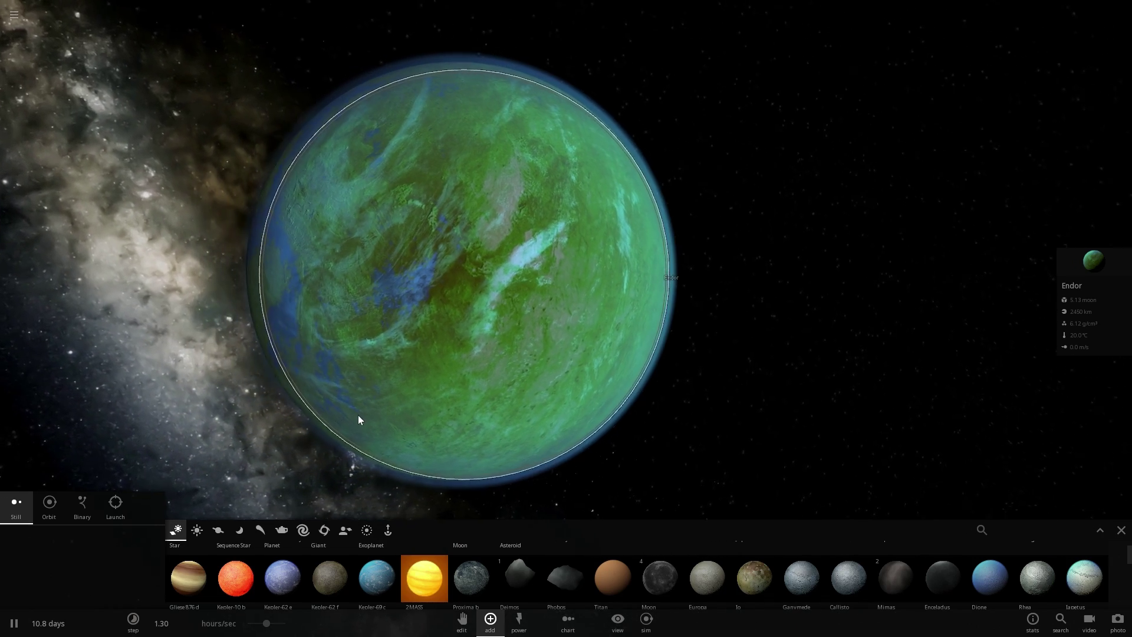
scroll(295, 390, down, 3)
drag(309, 432, 440, 373)
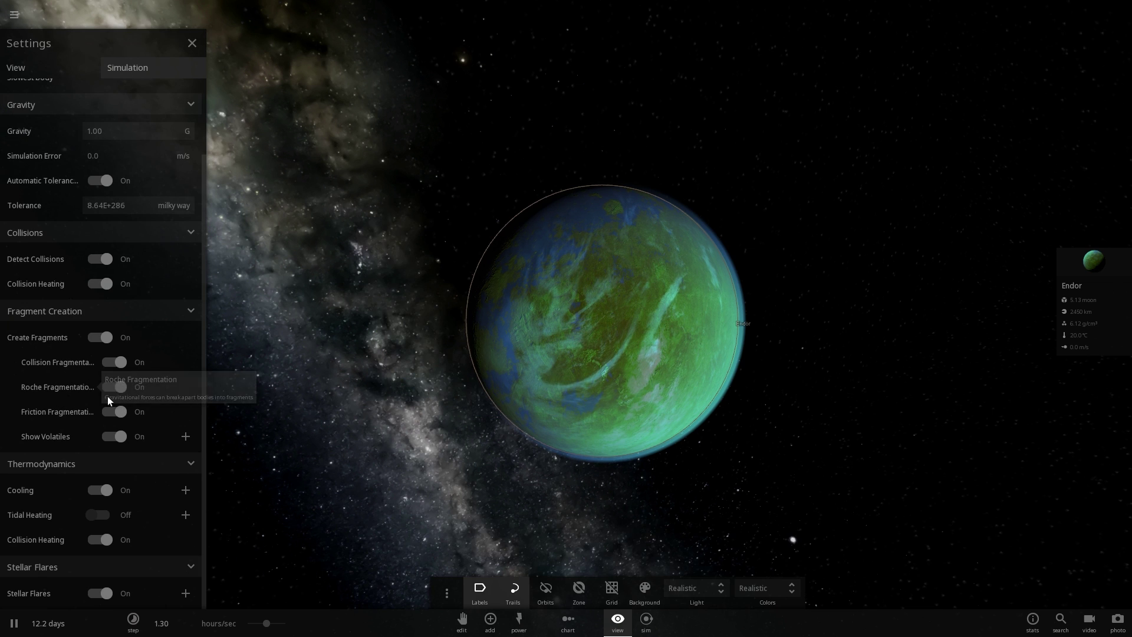
drag(379, 393, 447, 411)
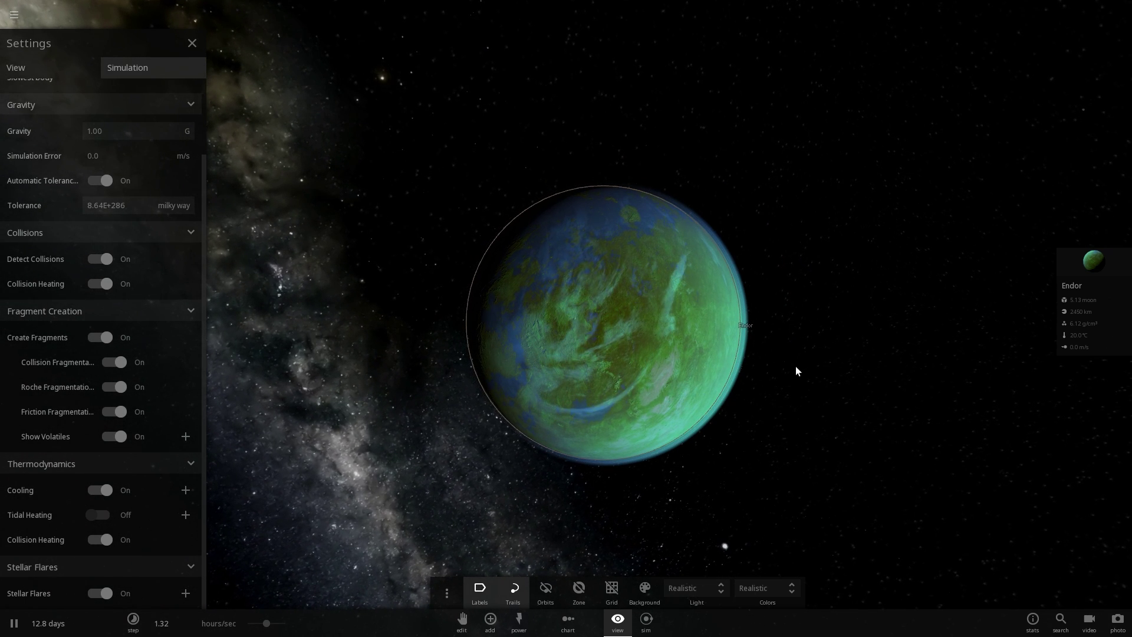
Place the minor body Pallas in a close orbit around Endor
click(498, 623)
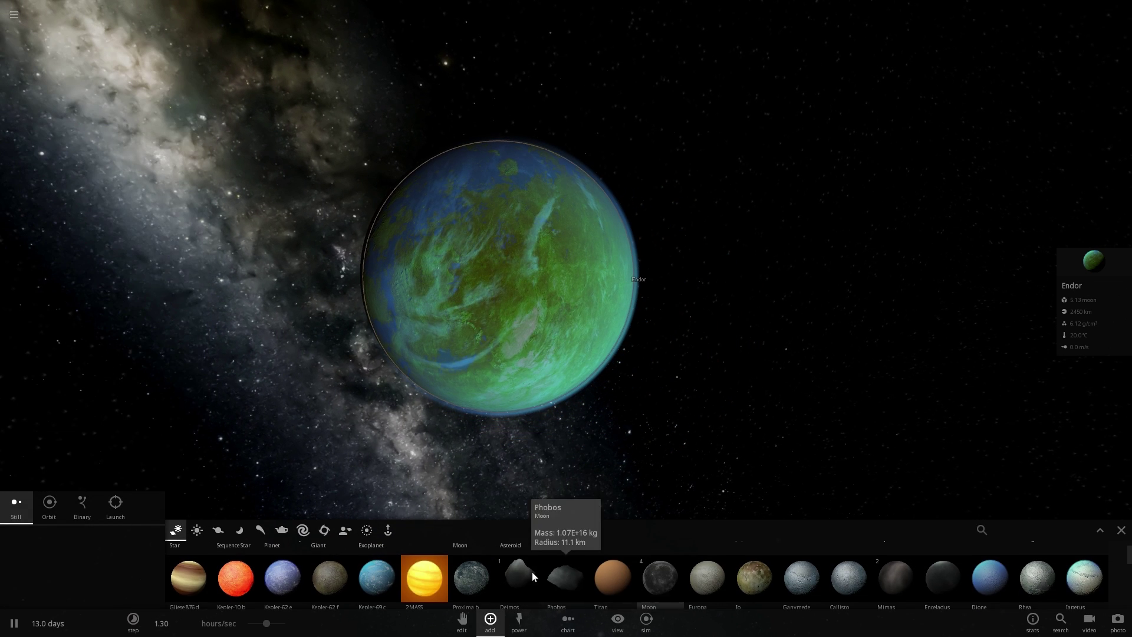
click(257, 530)
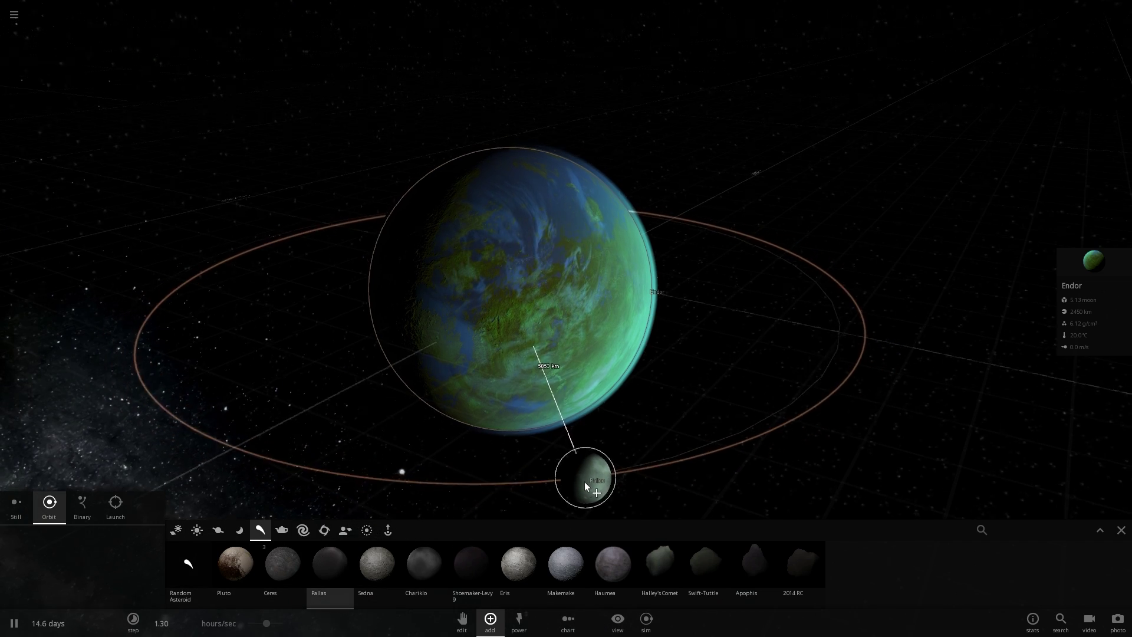
right_drag(586, 482, 579, 410)
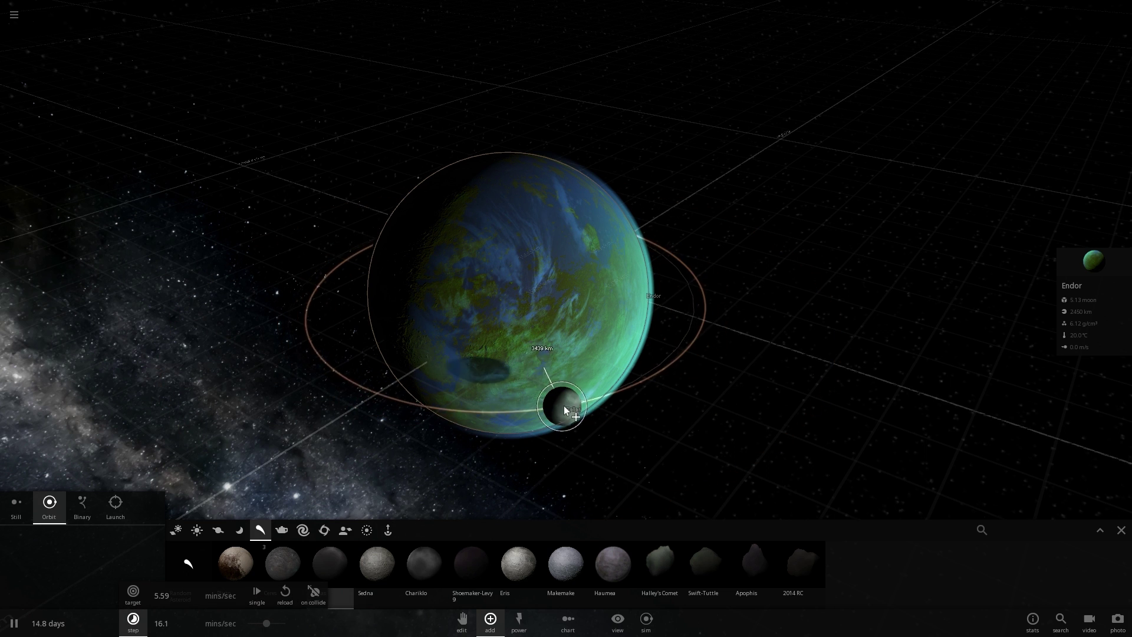
click(615, 376)
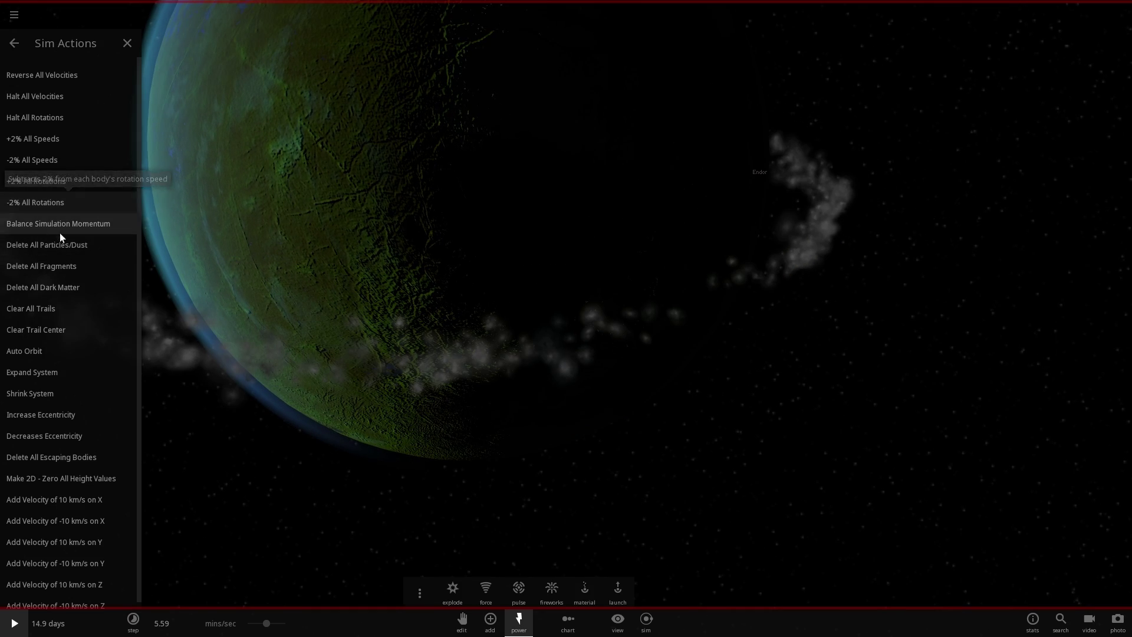
Delete all particles and dust from the simulation and resume it
click(62, 246)
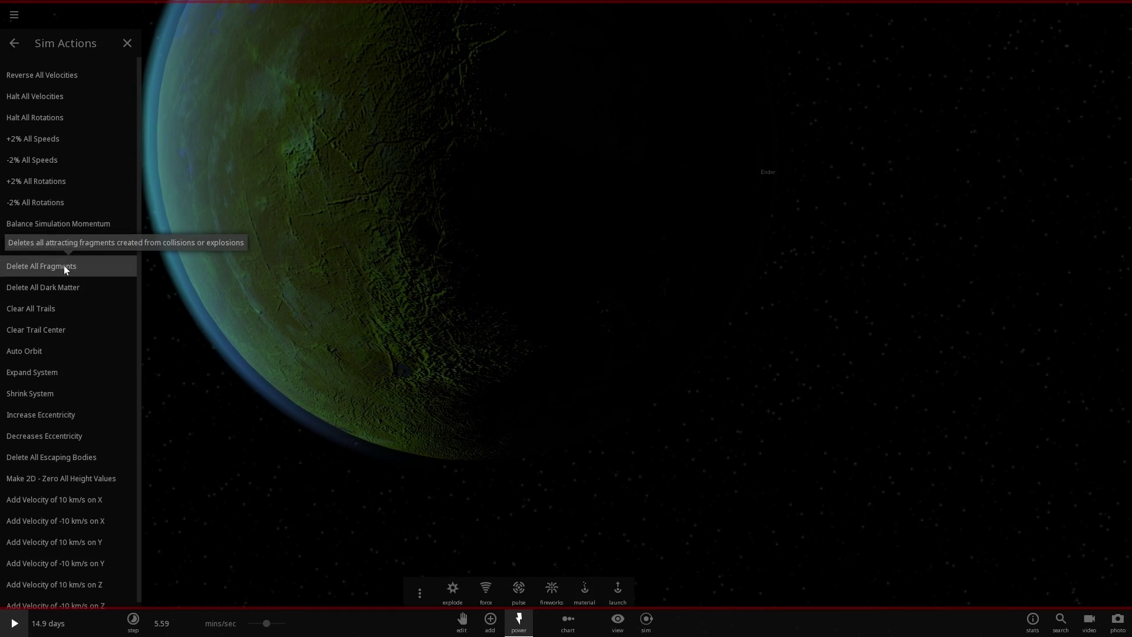
click(128, 44)
key(space)
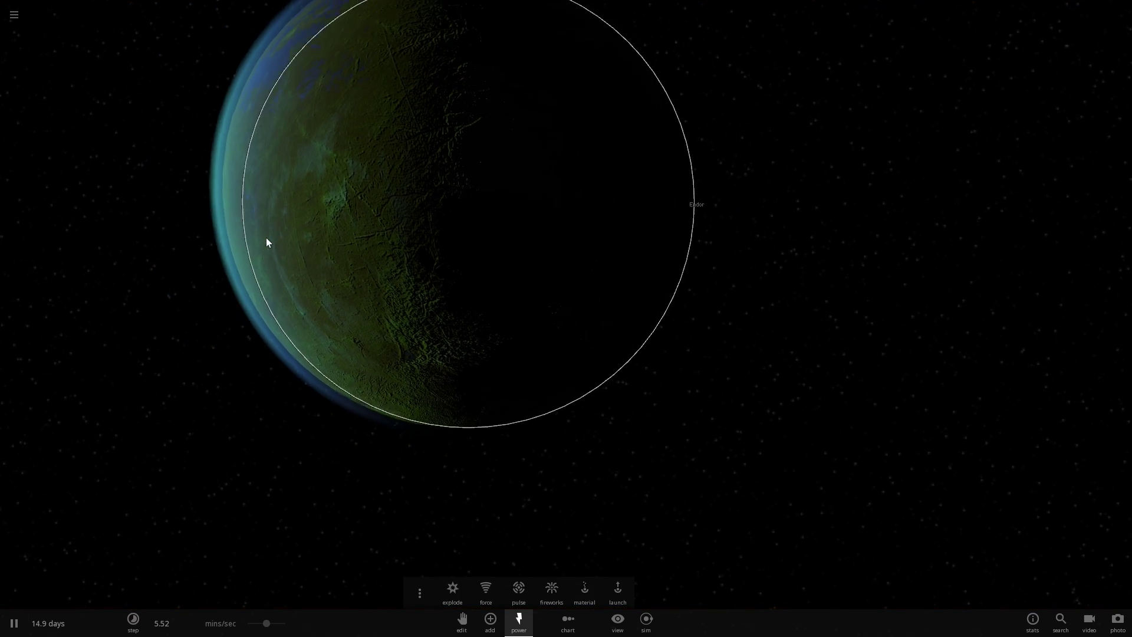
Center the view on Endor and inspect its lit and dark sides from different angles, both paused and running
double_click(267, 185)
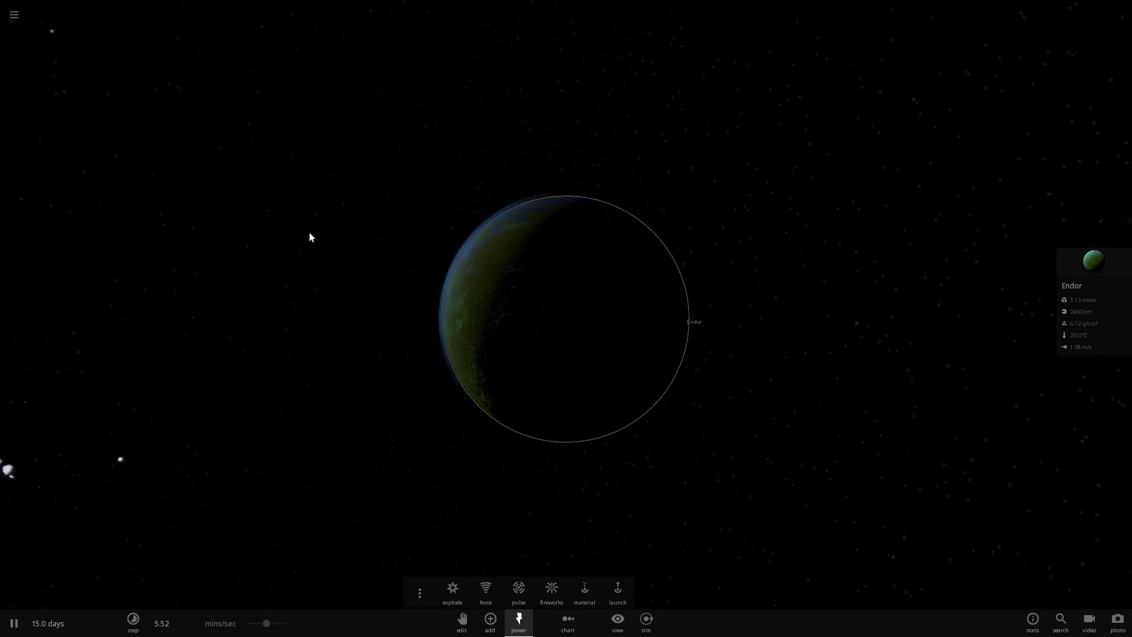
drag(309, 232, 600, 320)
scroll(599, 320, up, 3)
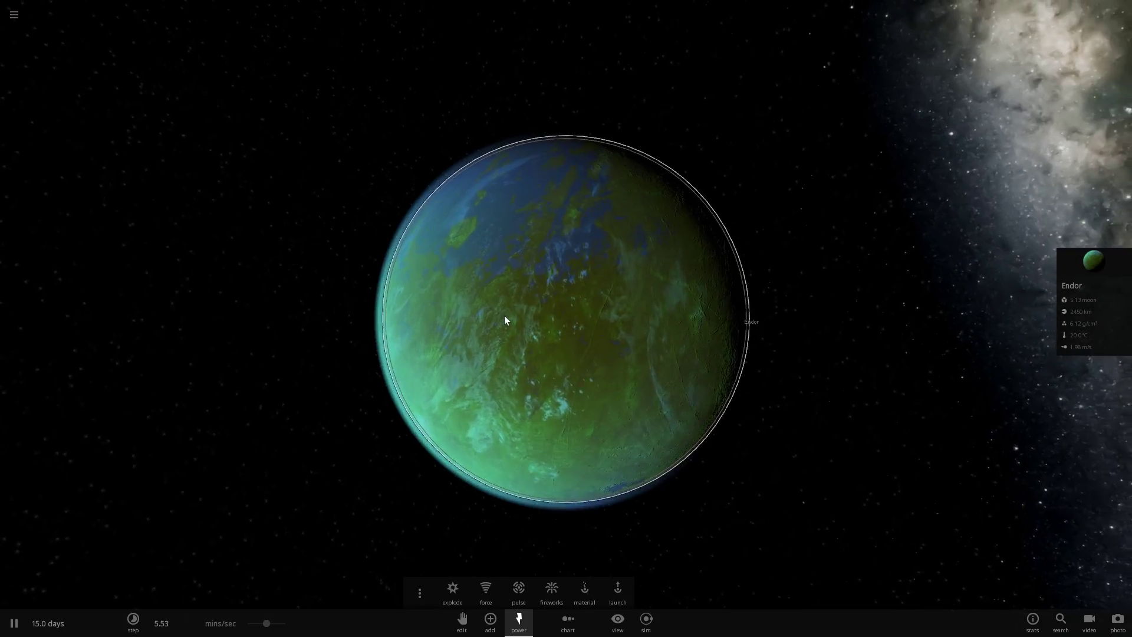
drag(504, 320, 694, 451)
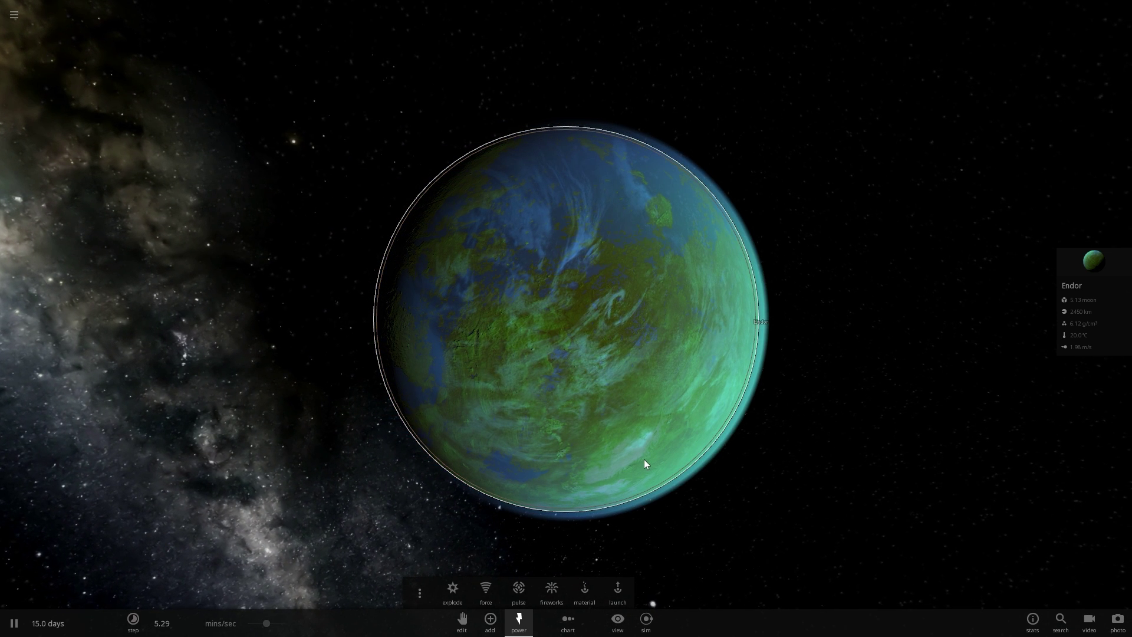
key(space)
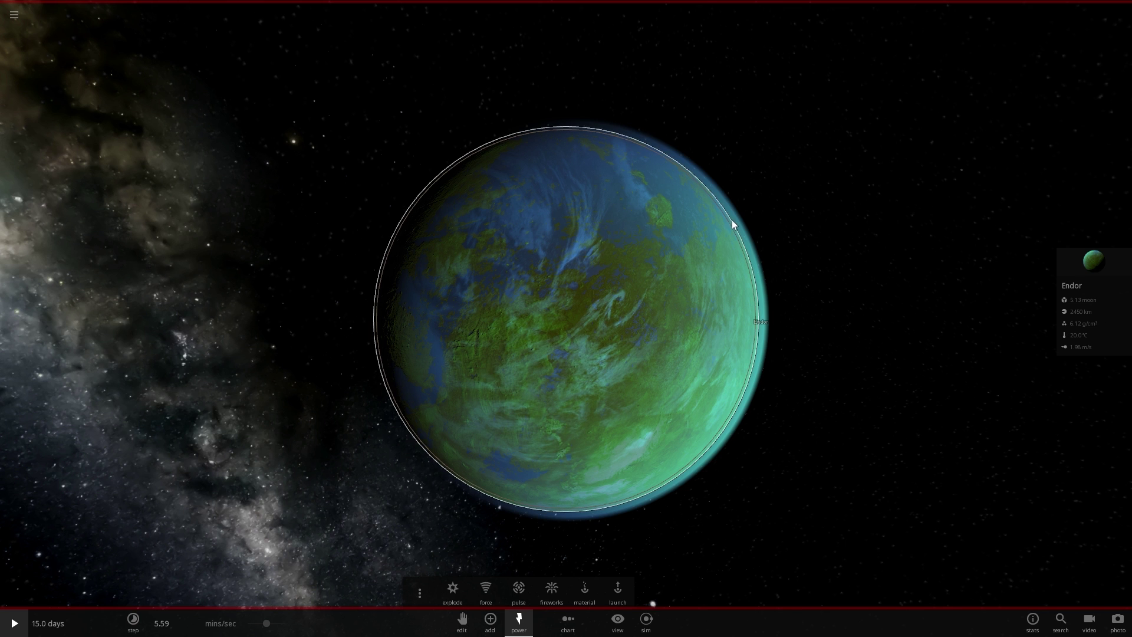
drag(732, 221, 840, 306)
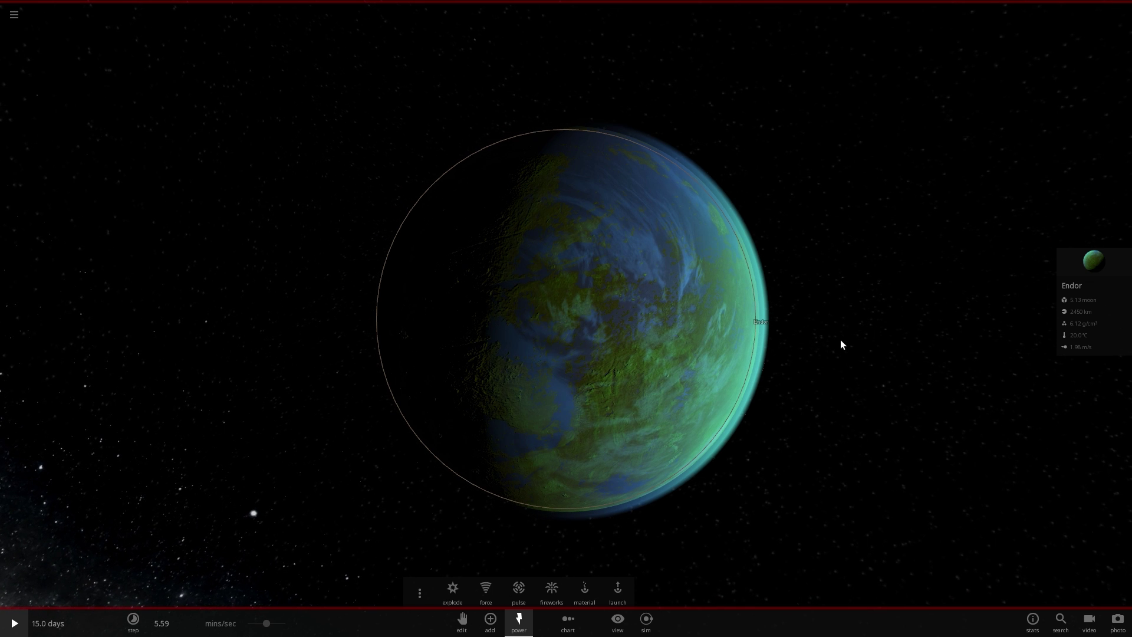
scroll(842, 345, up, 5)
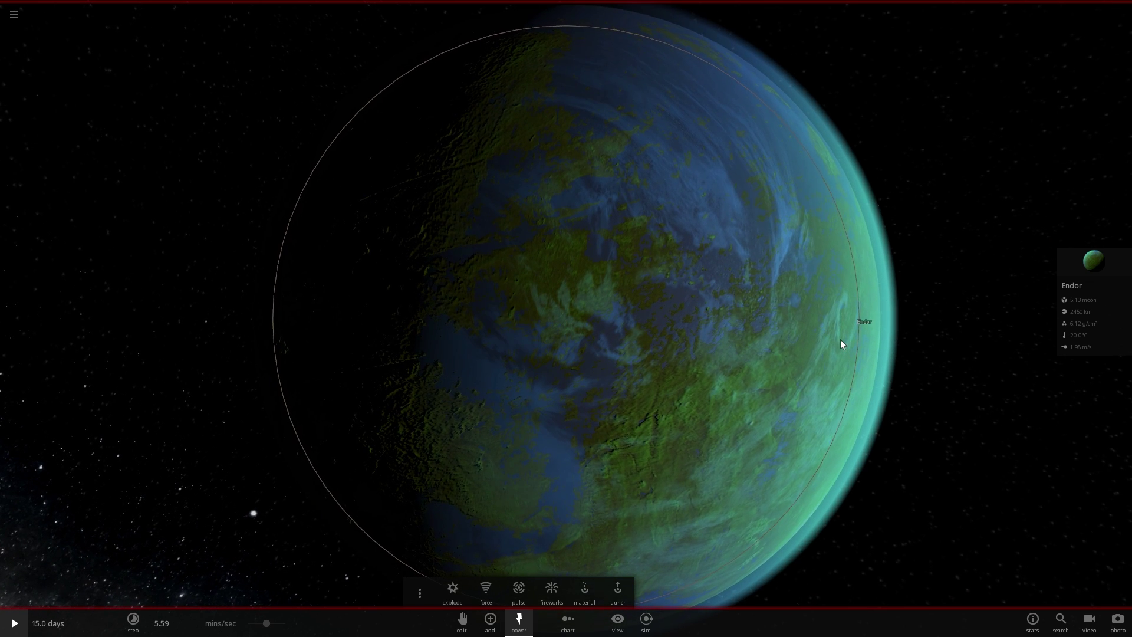
key(space)
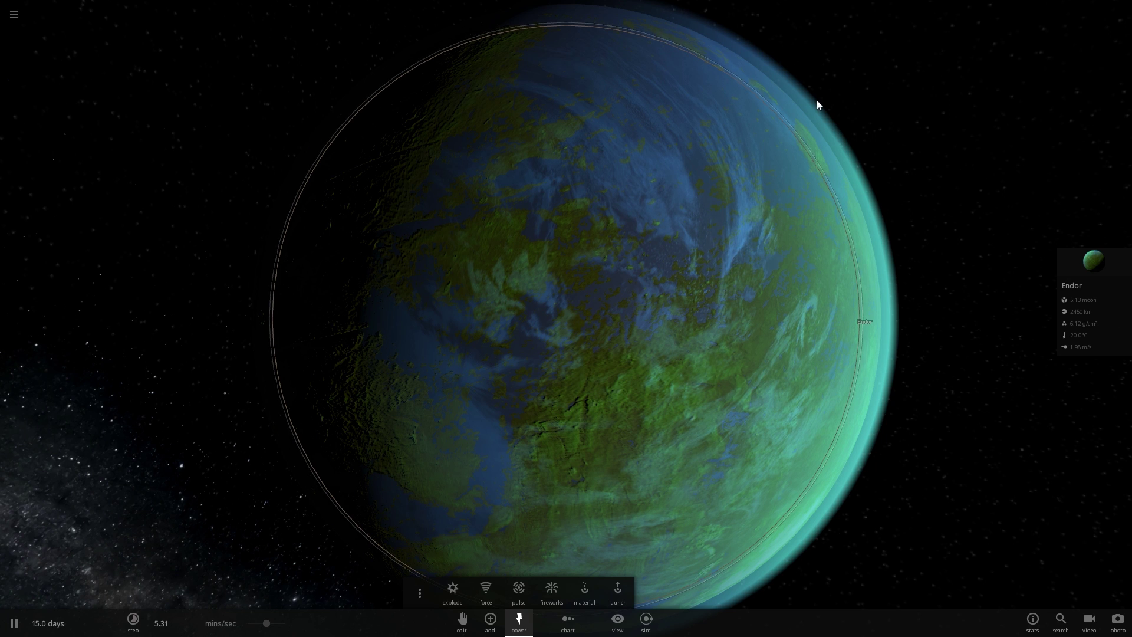
scroll(706, 148, down, 3)
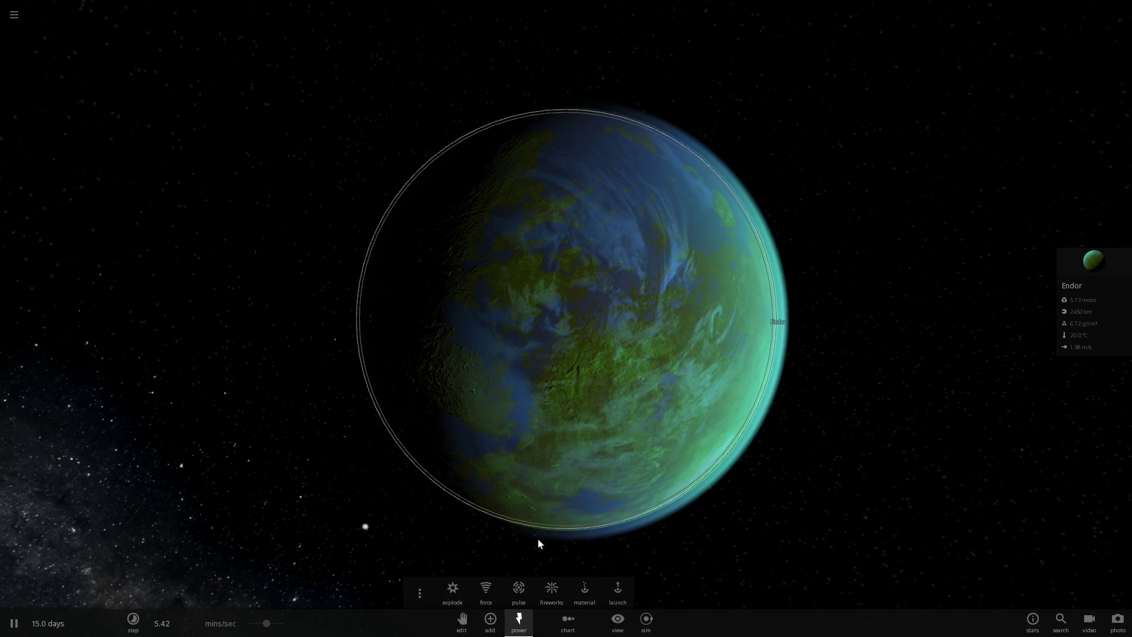
right_drag(766, 440, 649, 396)
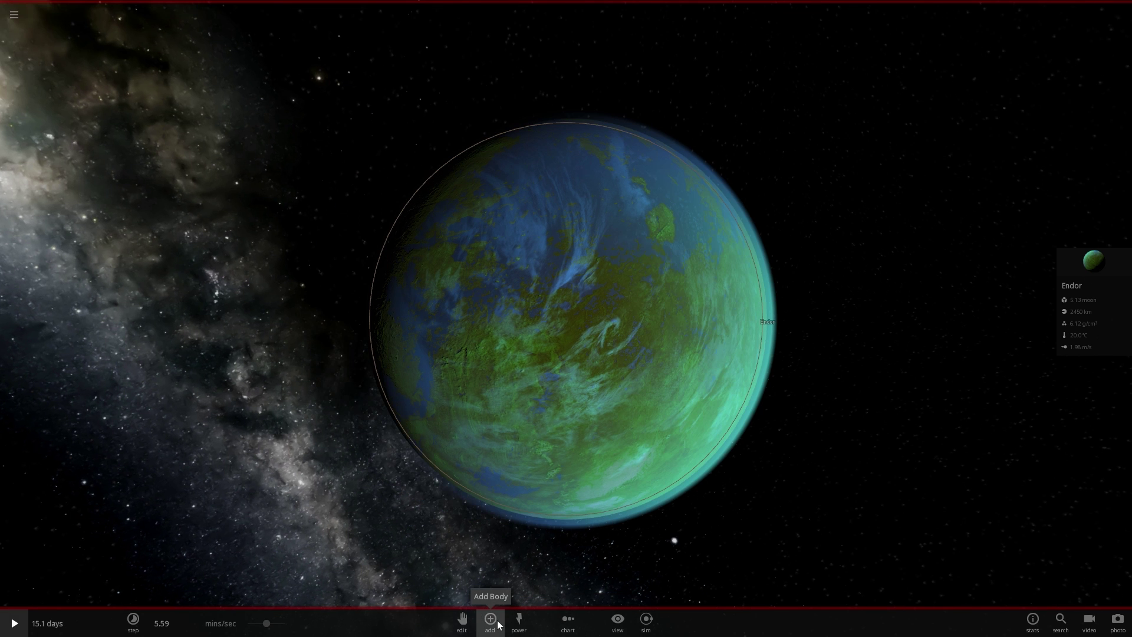
Add the moon Mimas in orbit about 2910 km from Endor's center and name it Death Star II
click(490, 619)
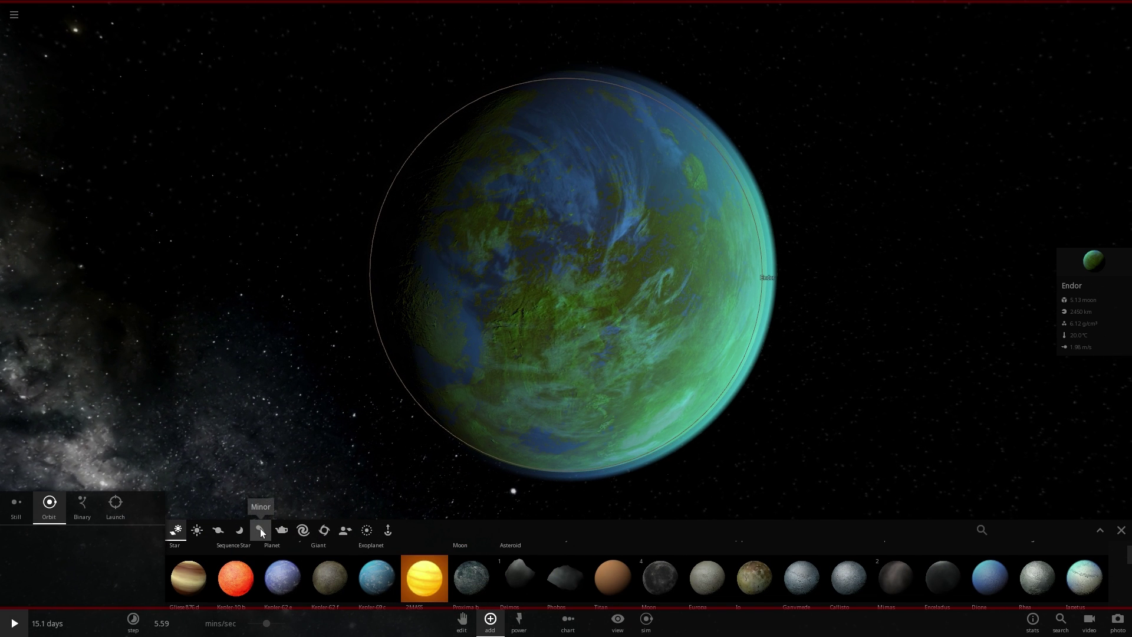
scroll(709, 374, up, 3)
scroll(714, 372, down, 3)
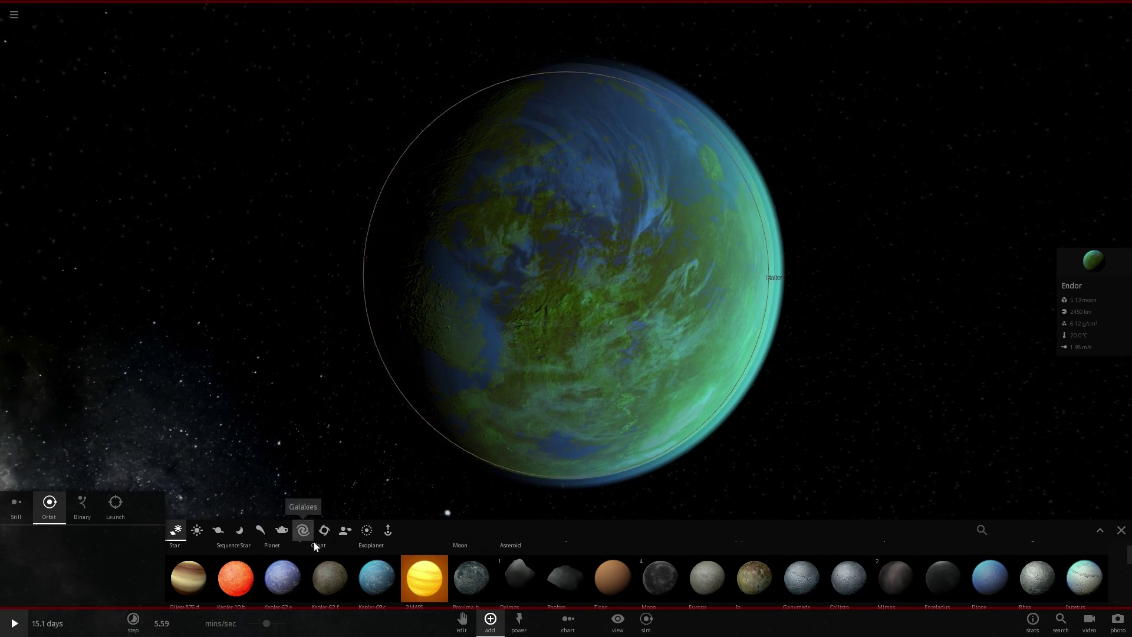
click(460, 545)
click(668, 557)
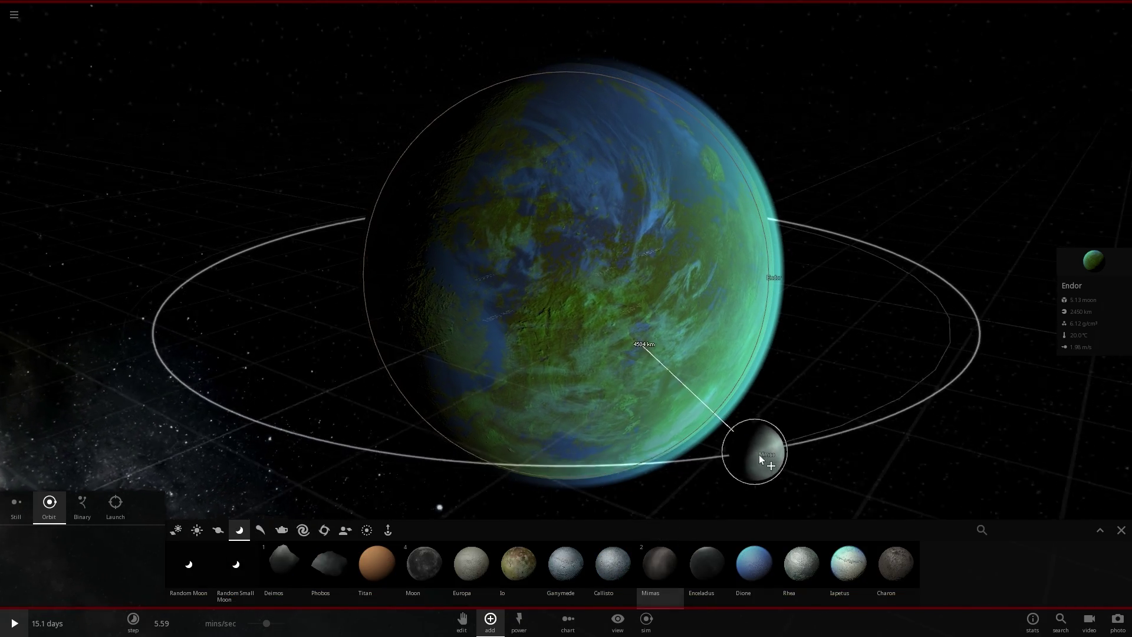
right_drag(759, 455, 771, 471)
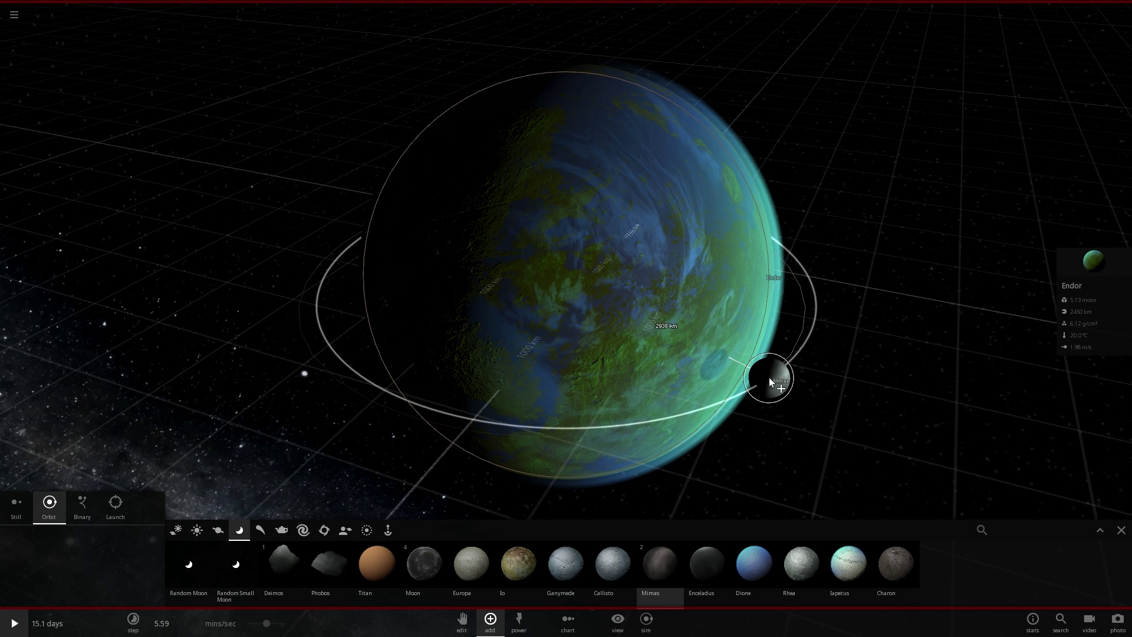
click(770, 381)
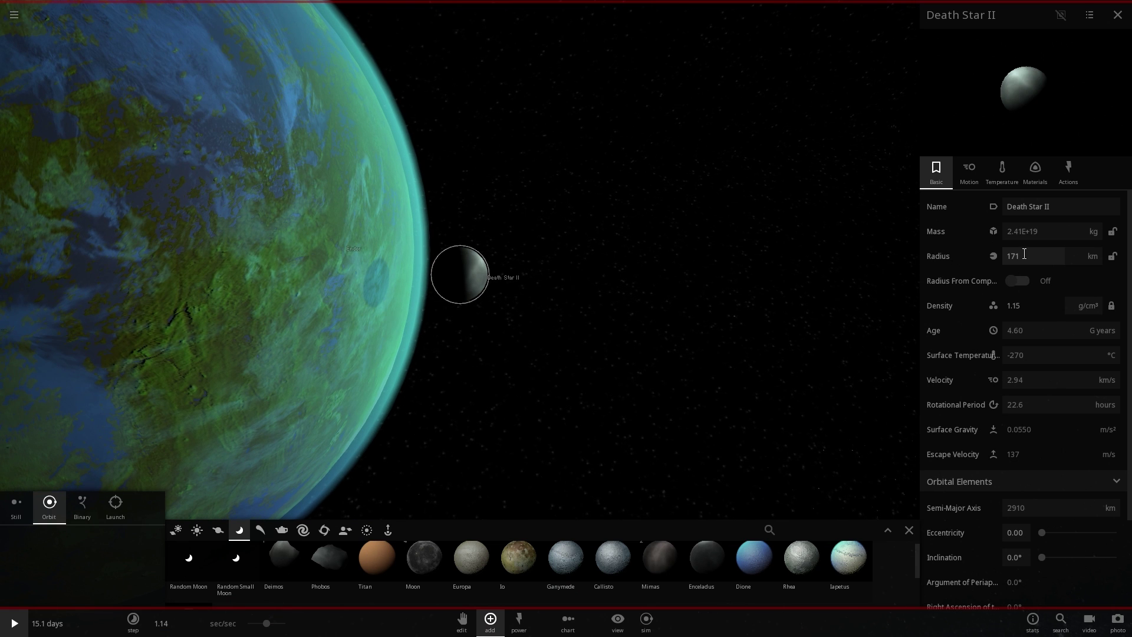
Review Death Star II's motion properties, including its orbital elements, position, velocity and distance to Endor
click(970, 174)
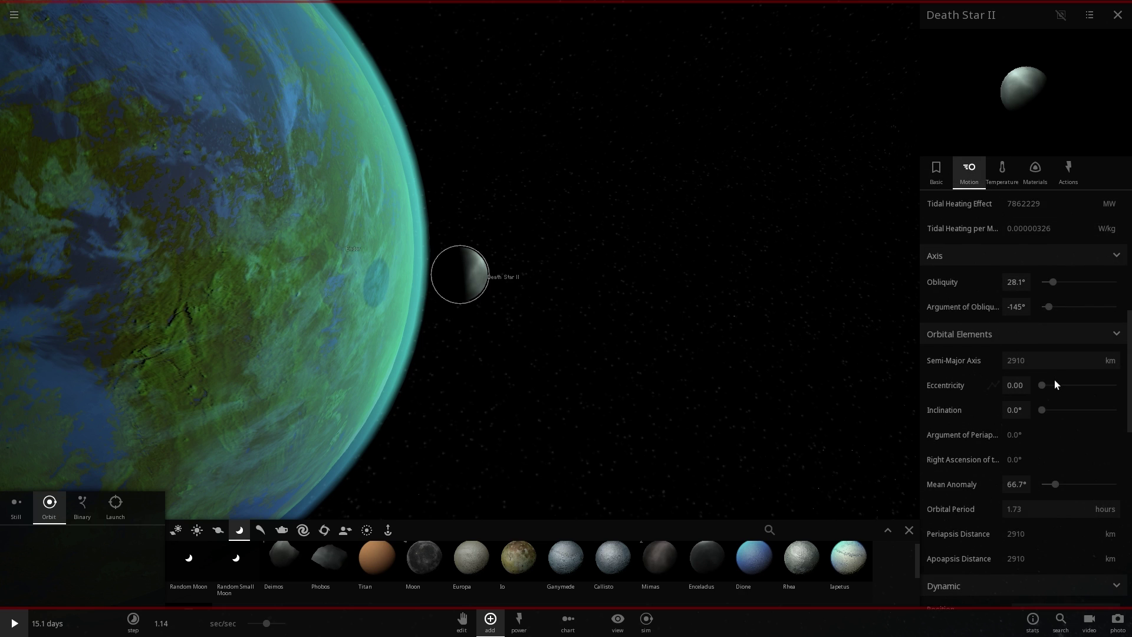
scroll(1053, 384, up, 5)
scroll(1052, 360, up, 2)
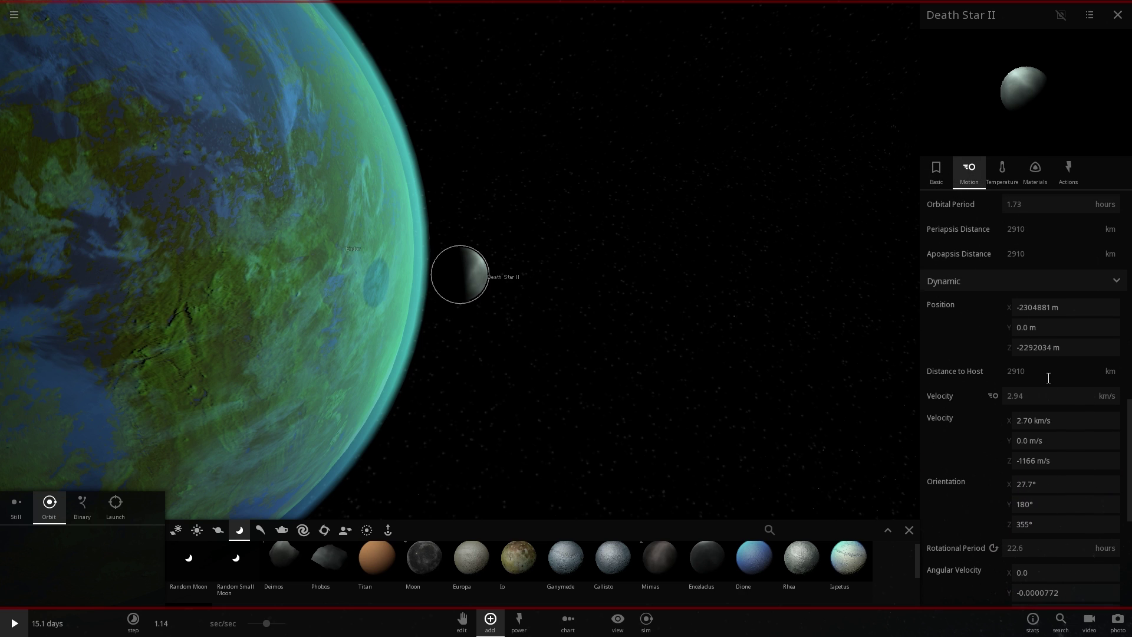
scroll(1052, 360, down, 2)
scroll(1053, 376, up, 5)
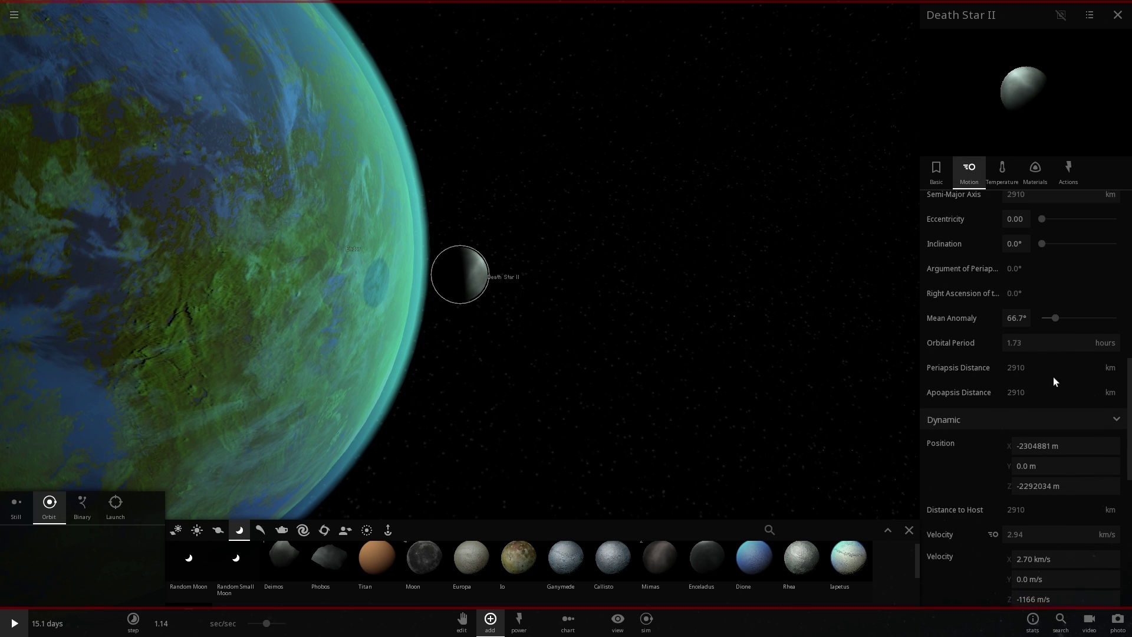
scroll(1048, 377, up, 2)
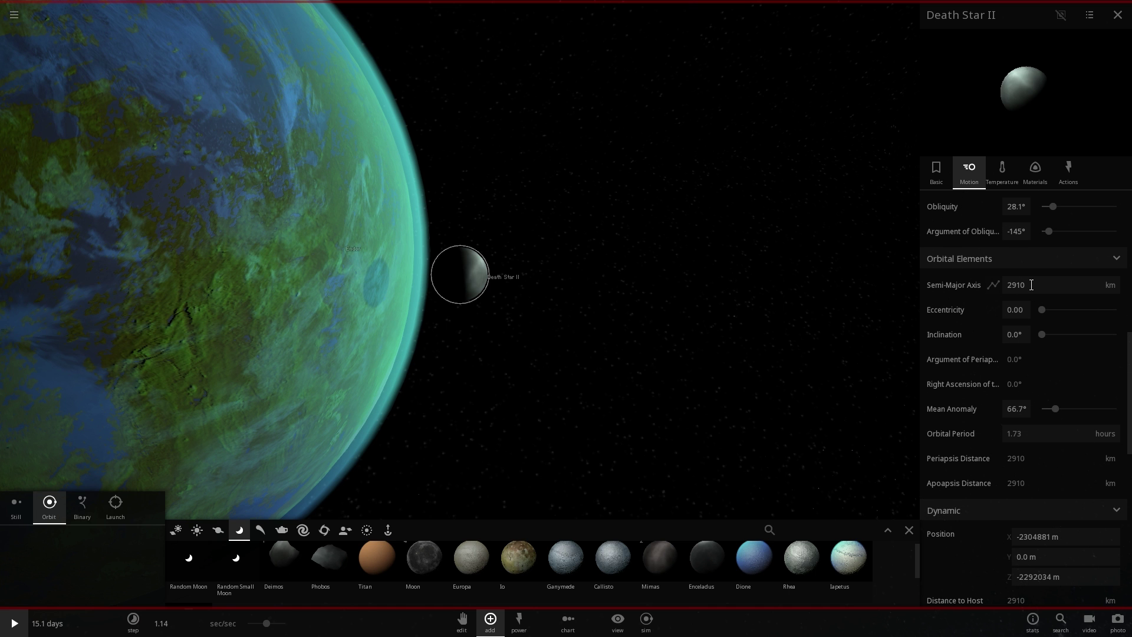
scroll(504, 328, down, 5)
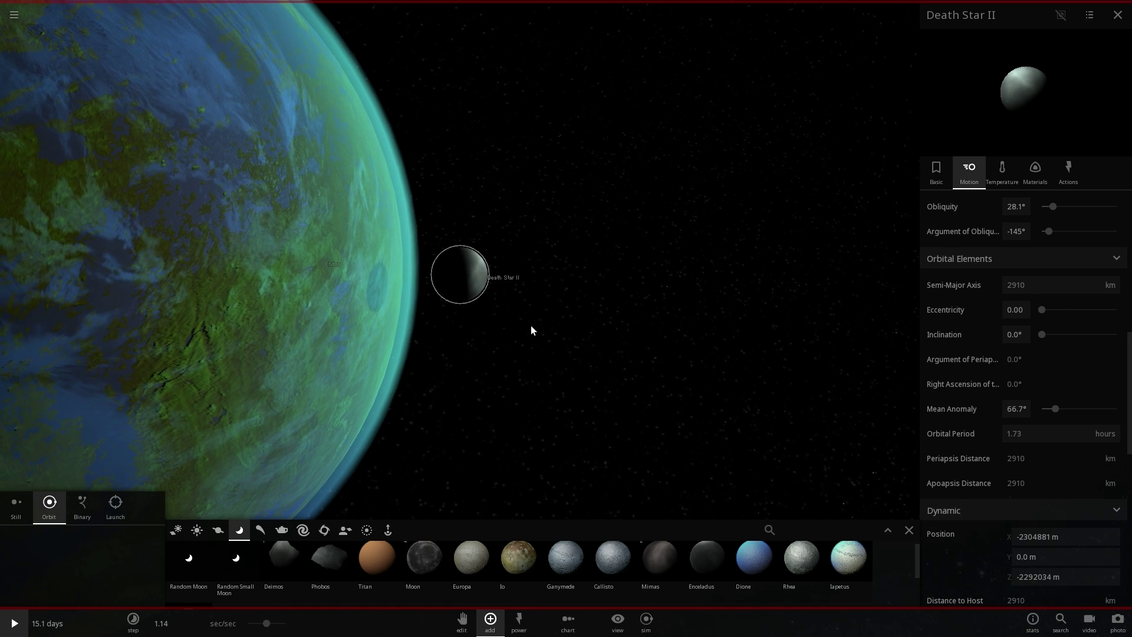
mouse_move(528, 292)
mouse_down()
mouse_move(535, 270)
mouse_move(527, 276)
mouse_up()
scroll(525, 282, up, 3)
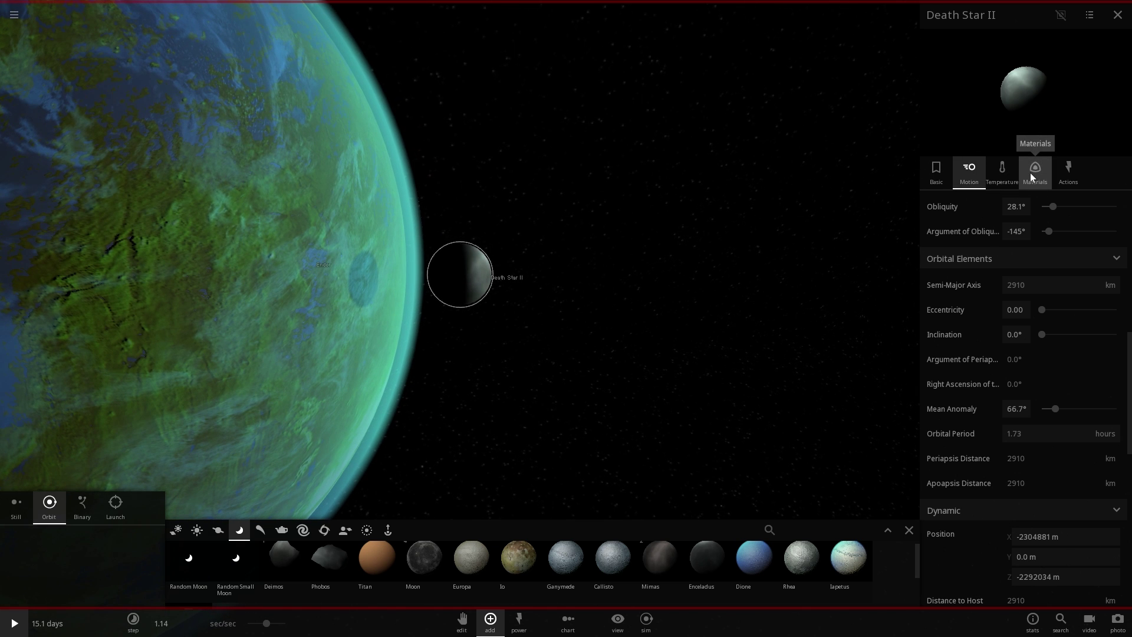
Change Death Star II's composition to 78.7% iron and 21.3% hydrogen, with no silicate
click(1033, 171)
scroll(810, 256, up, 2)
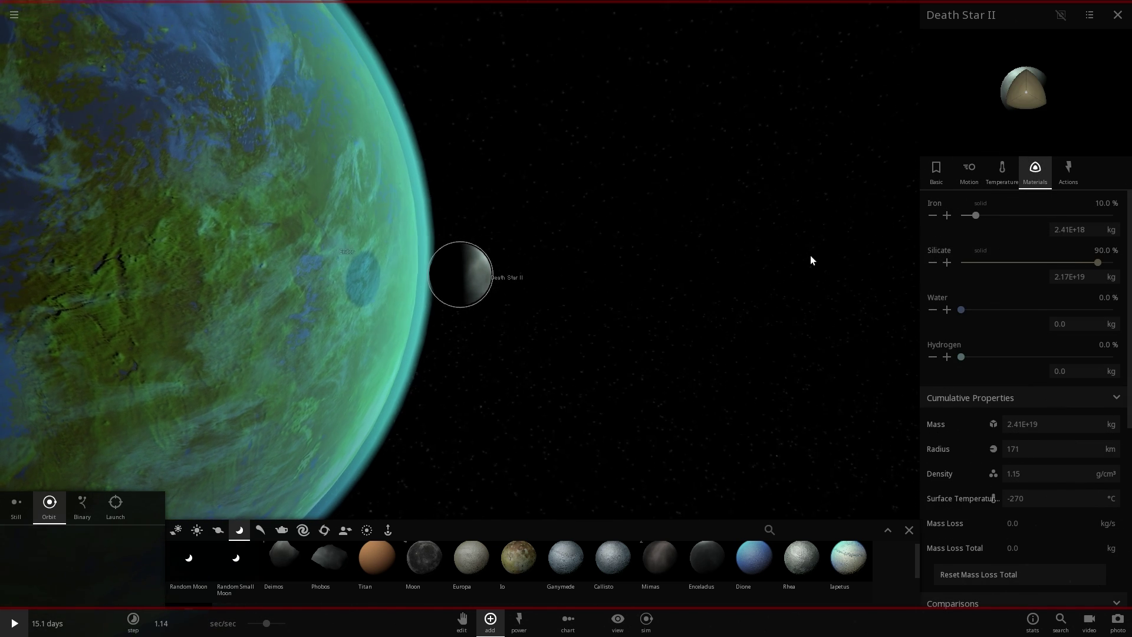
drag(979, 214, 1119, 217)
scroll(674, 256, up, 3)
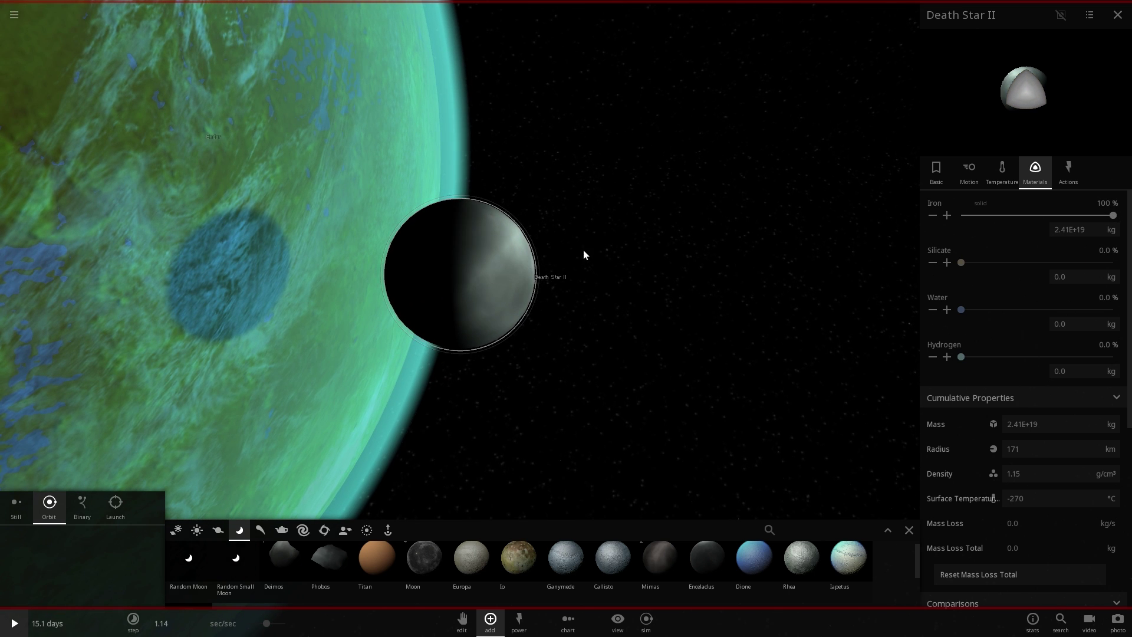
scroll(582, 278, up, 2)
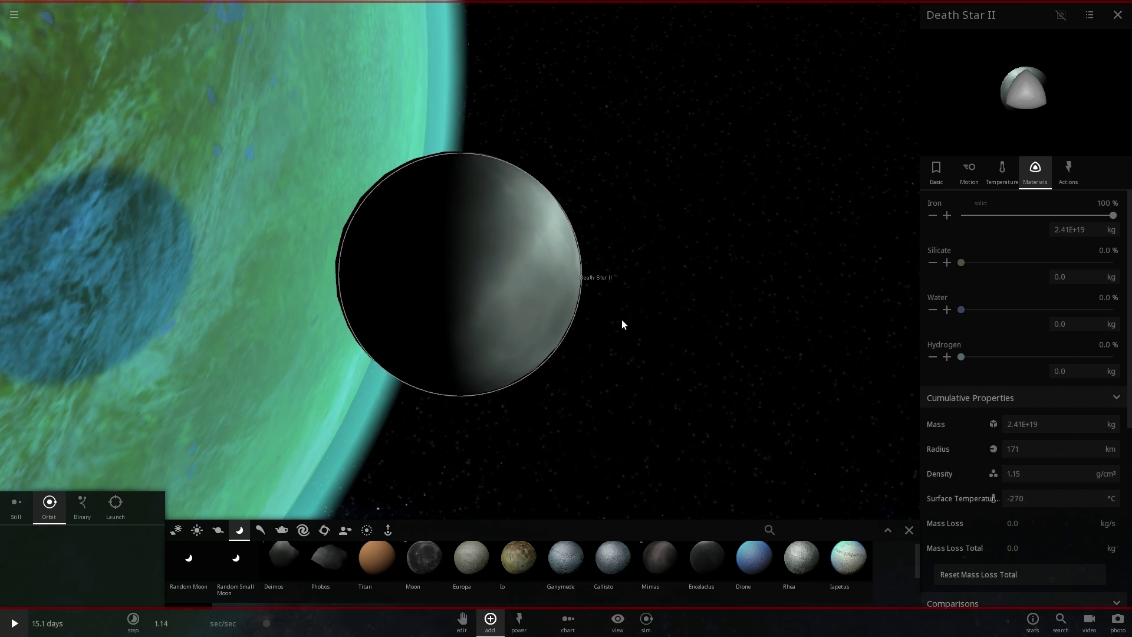
scroll(621, 320, up, 1)
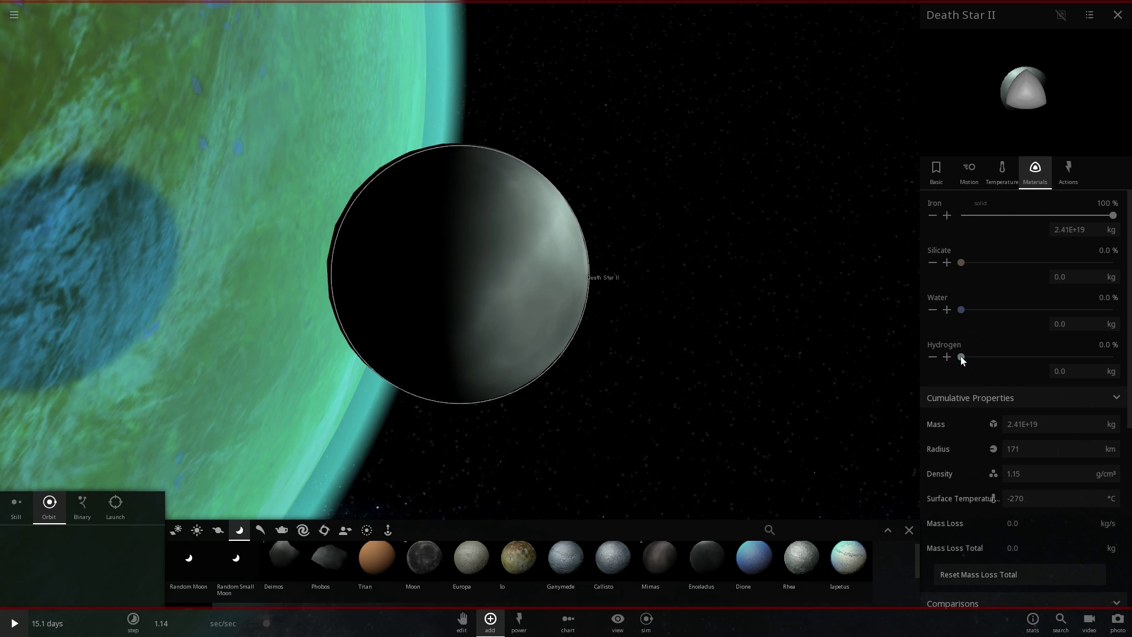
drag(962, 359, 995, 357)
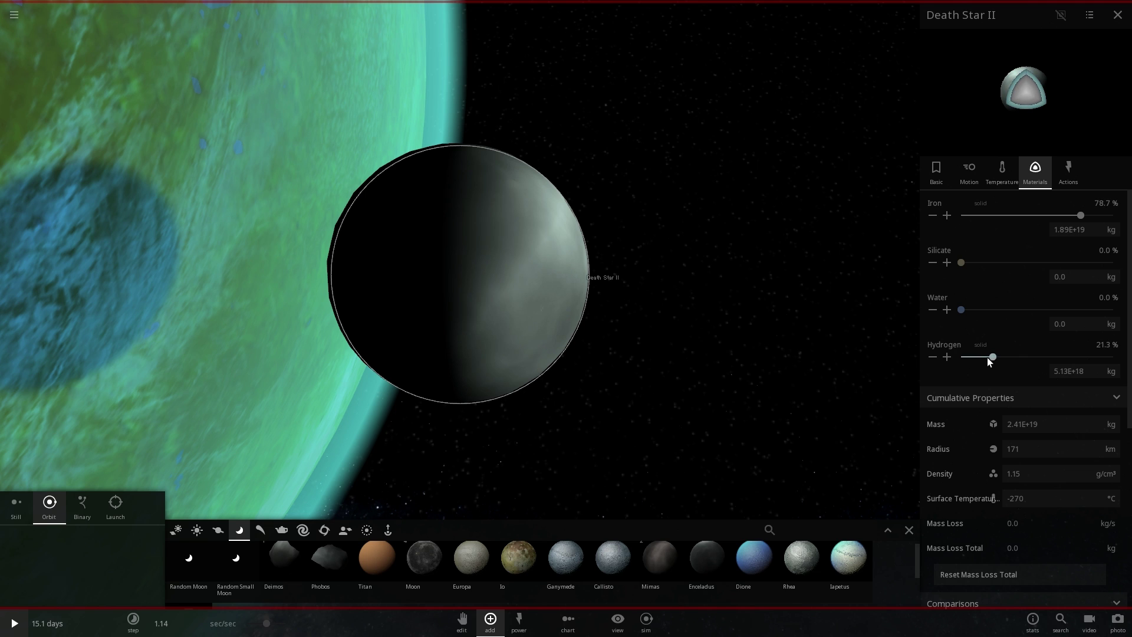
Set Death Star II's density to 5 g/cm³ and close the library of objects to add
click(944, 178)
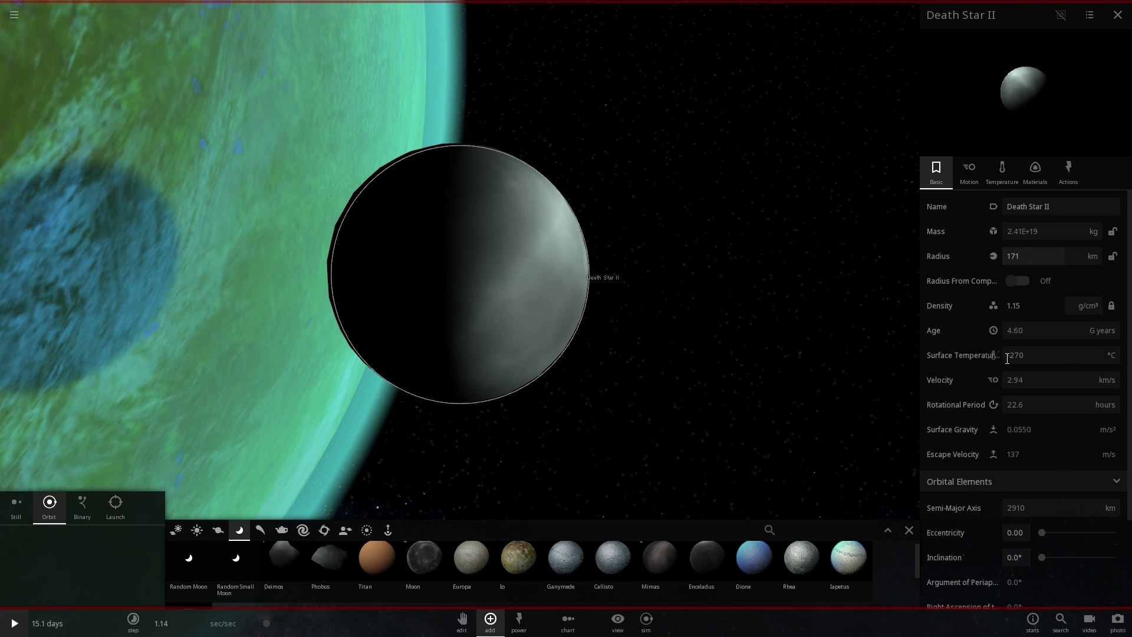
click(1031, 308)
text(5)
key(Return)
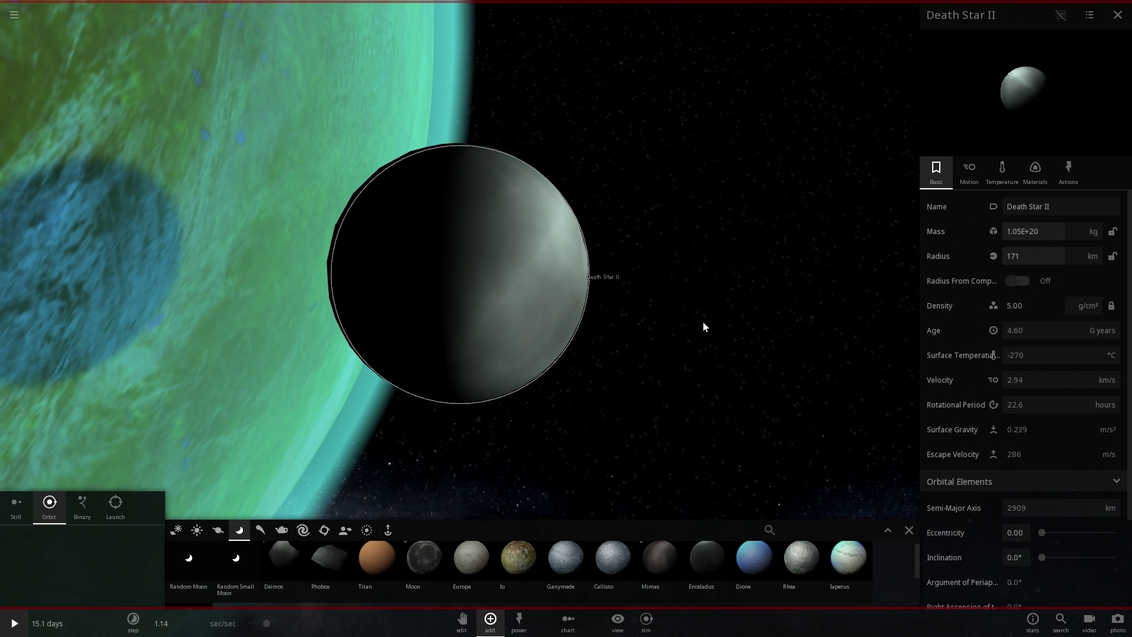
scroll(699, 320, down, 3)
drag(682, 317, 769, 260)
scroll(643, 314, up, 3)
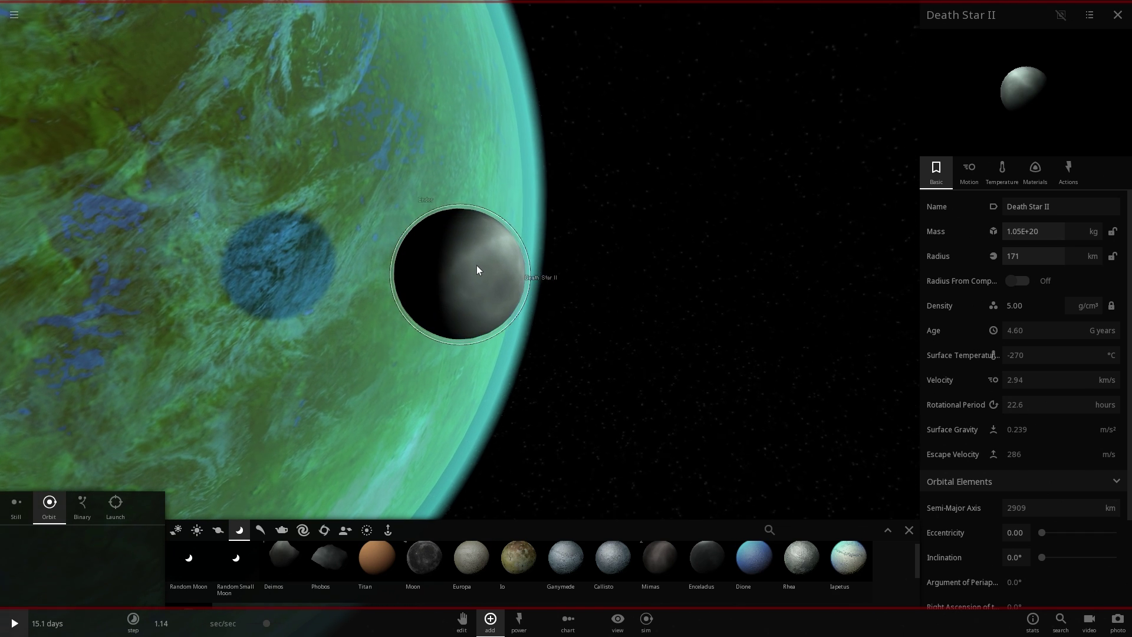
scroll(478, 270, down, 3)
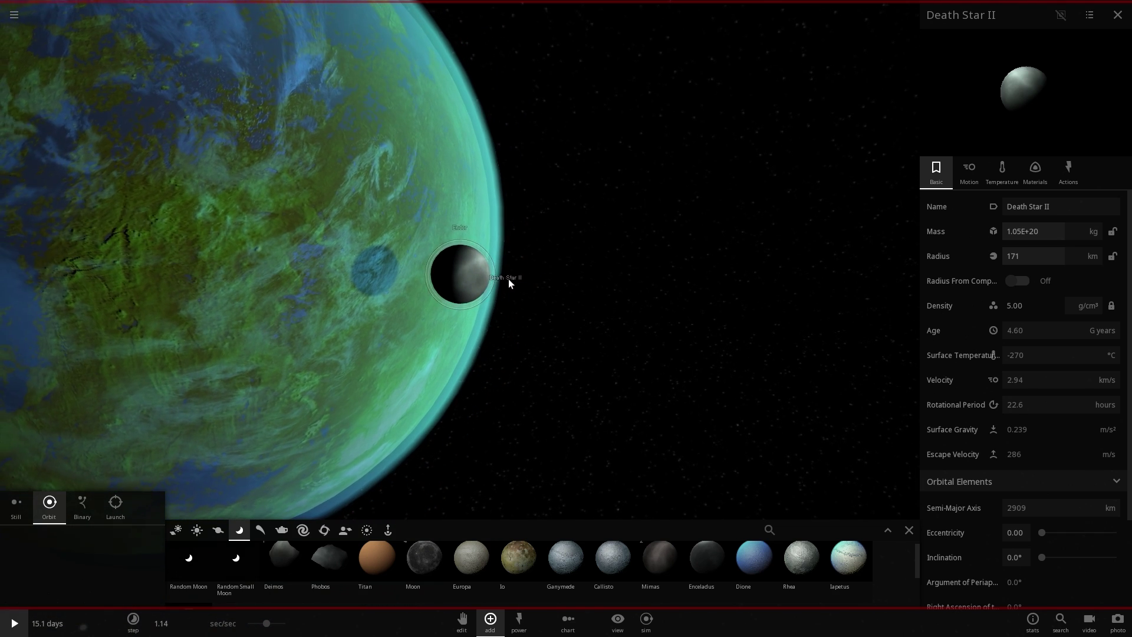
scroll(533, 294, up, 5)
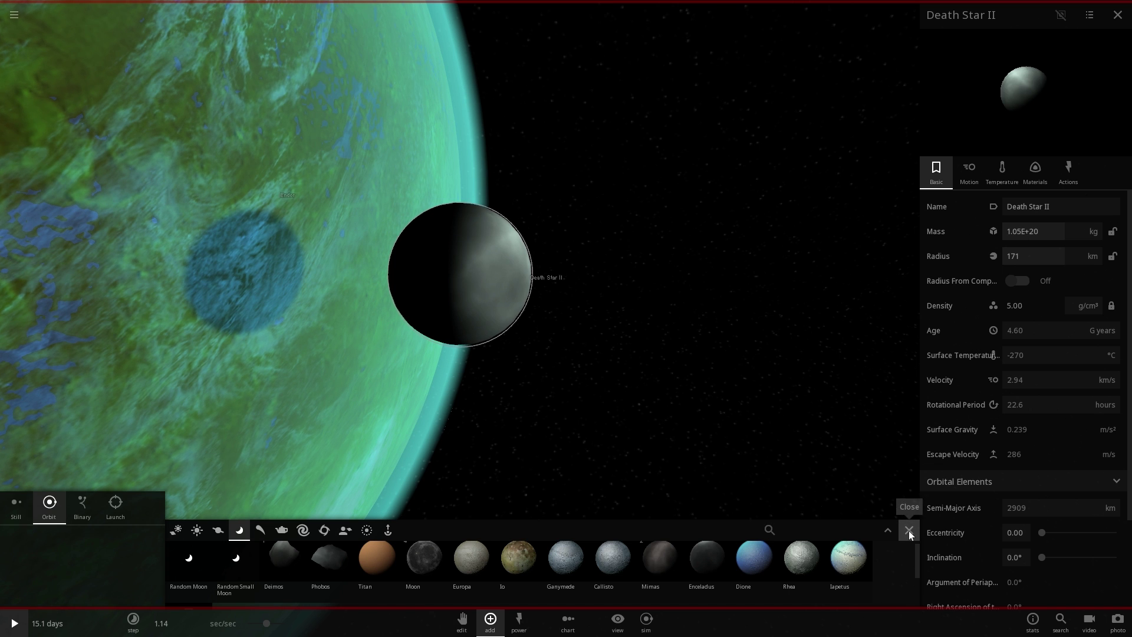
click(908, 531)
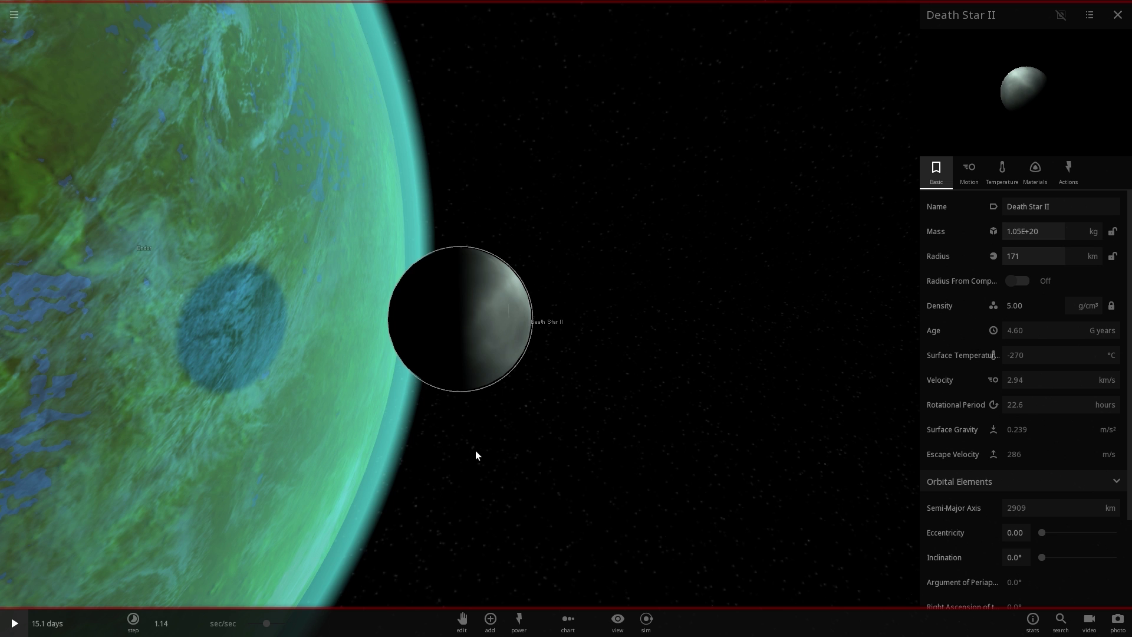
Review Endor's material composition and basic properties, and select Death Star II again
scroll(479, 443, down, 5)
click(313, 309)
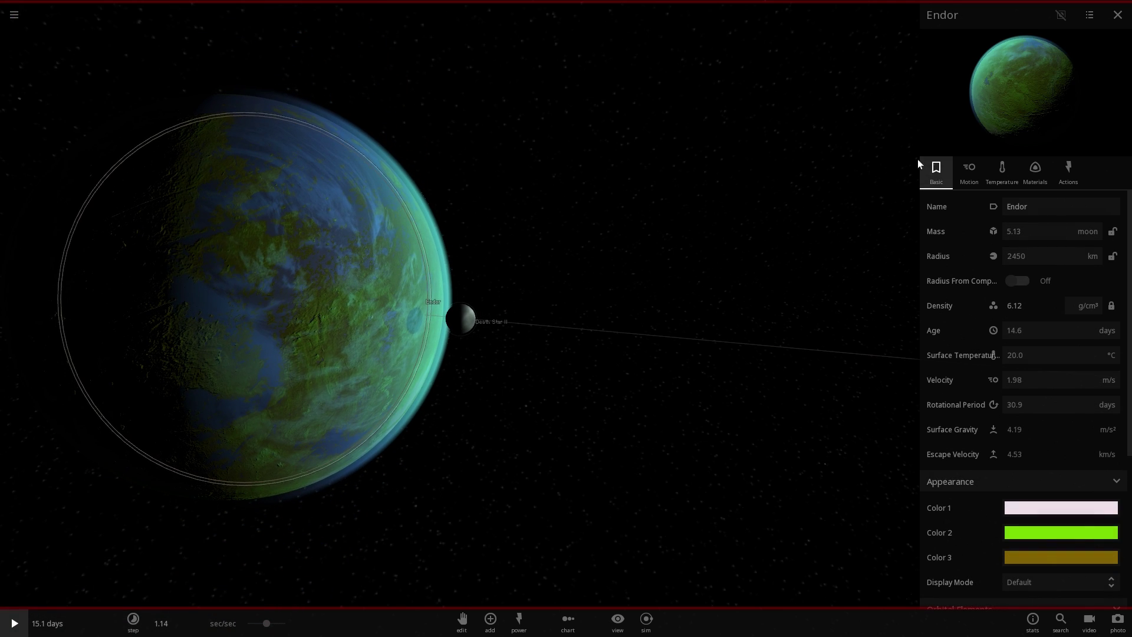
click(1028, 168)
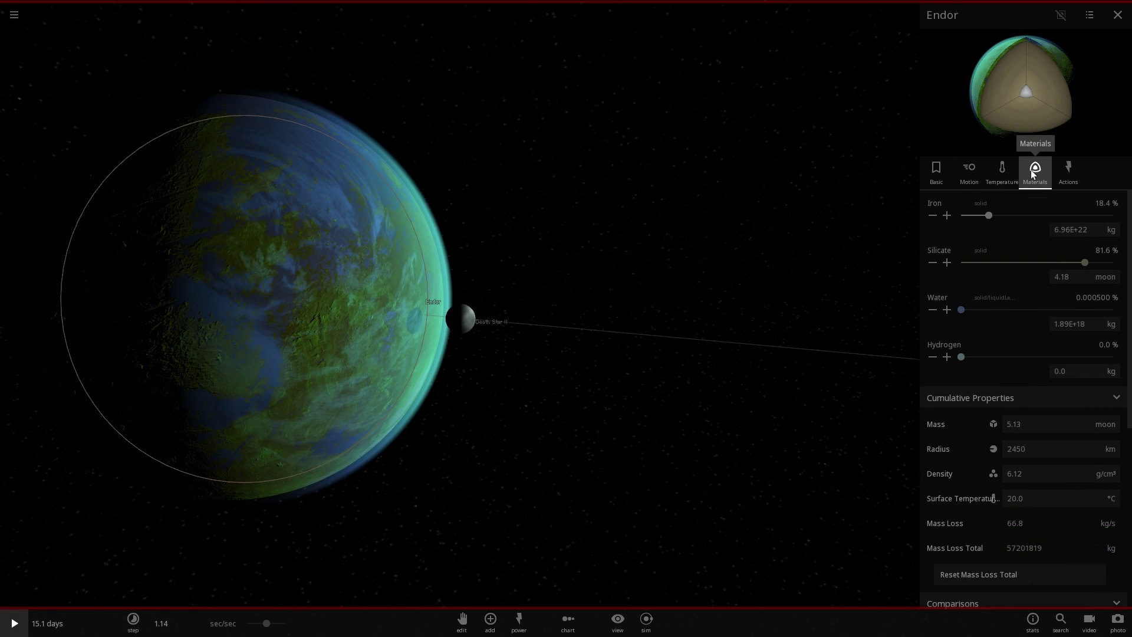
click(926, 179)
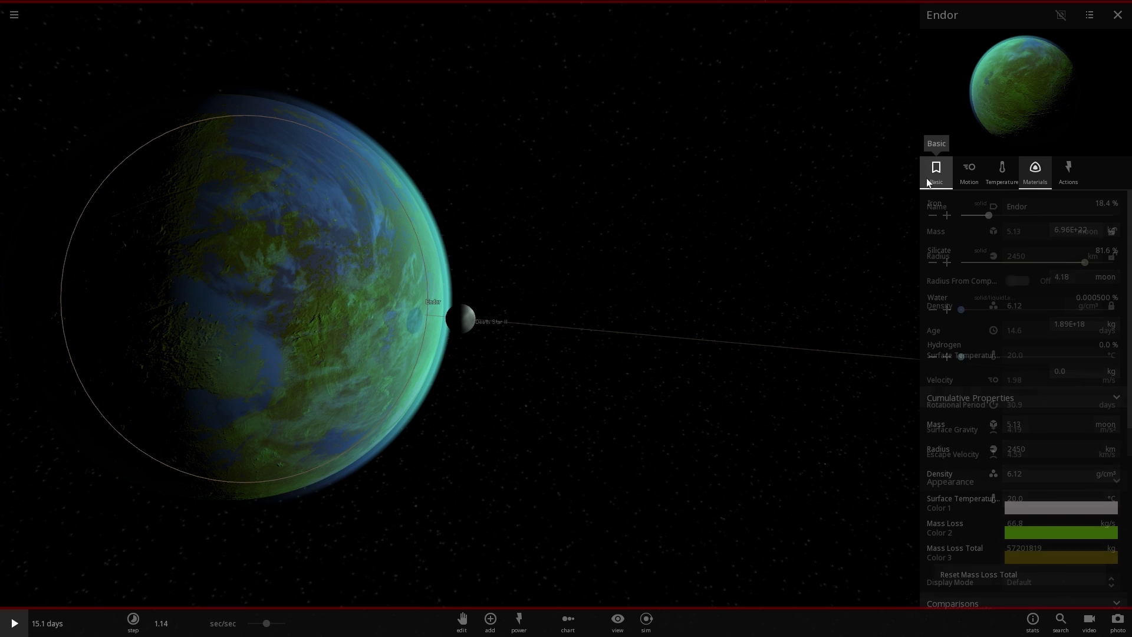
scroll(651, 282, up, 5)
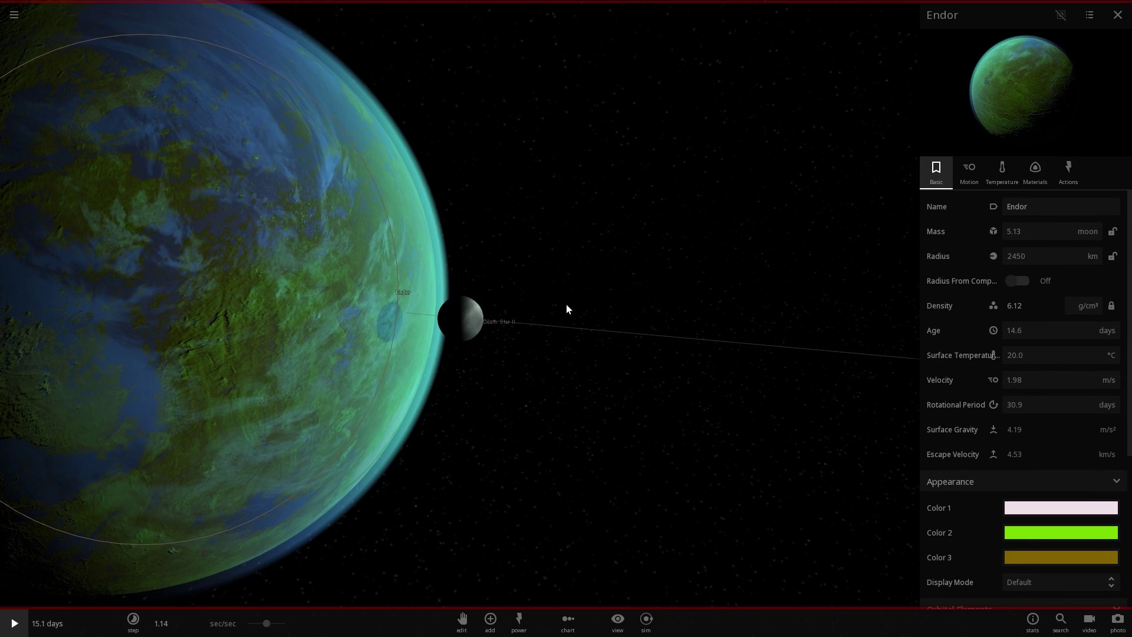
click(463, 327)
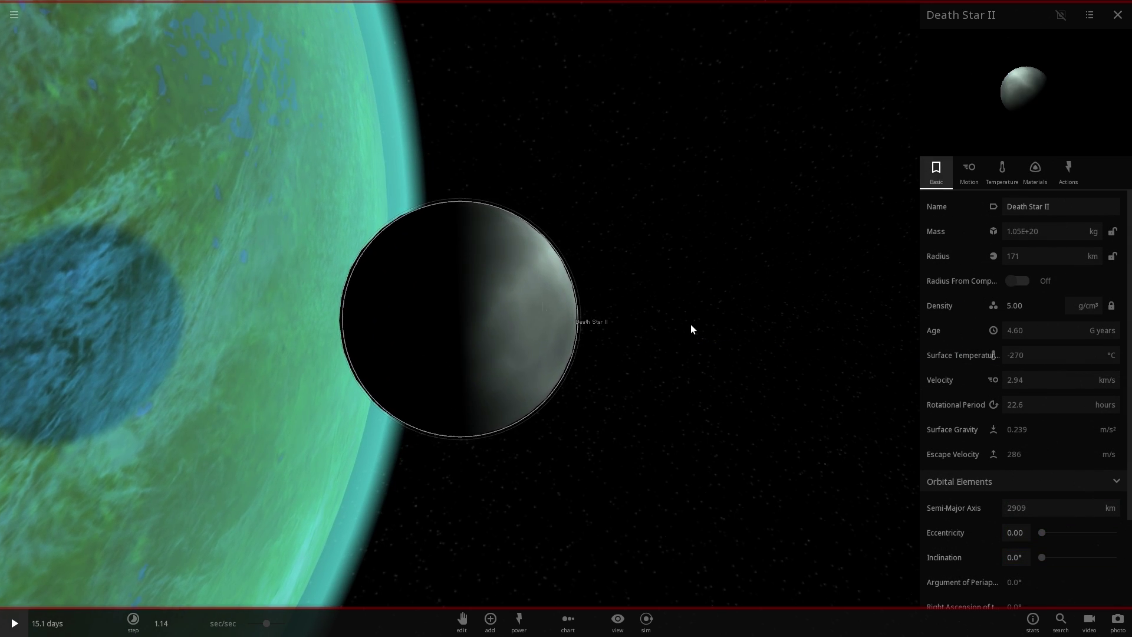
Resume the simulation, raise its speed to about 6.34 mins/sec, and watch Death Star II circle Endor from several angles
key(space)
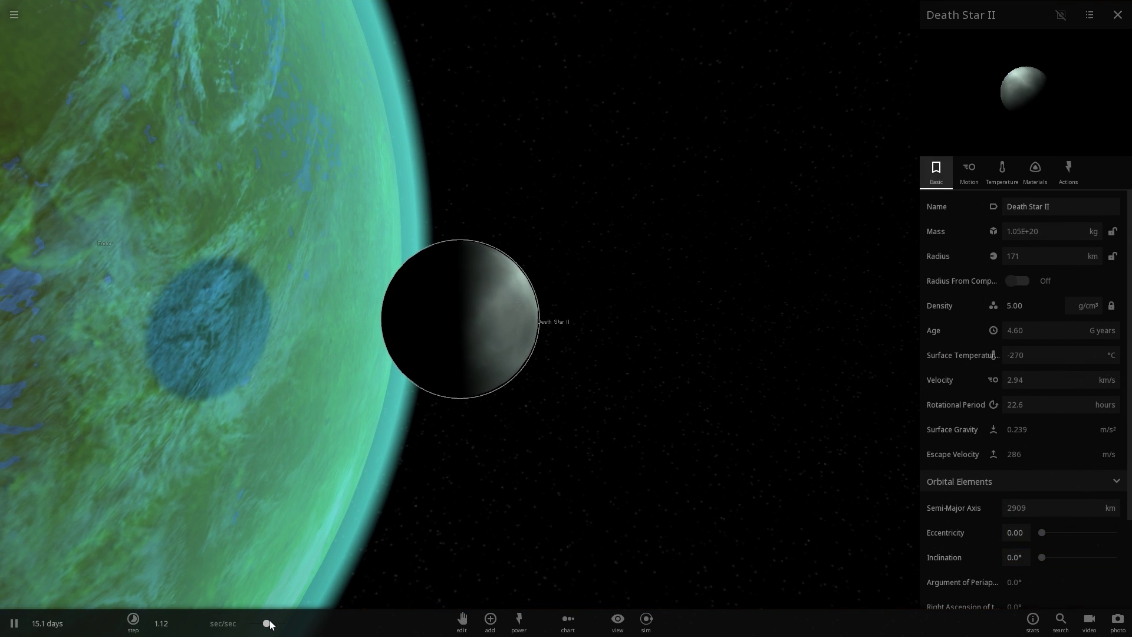
drag(268, 624, 285, 623)
drag(596, 419, 362, 428)
scroll(430, 389, up, 3)
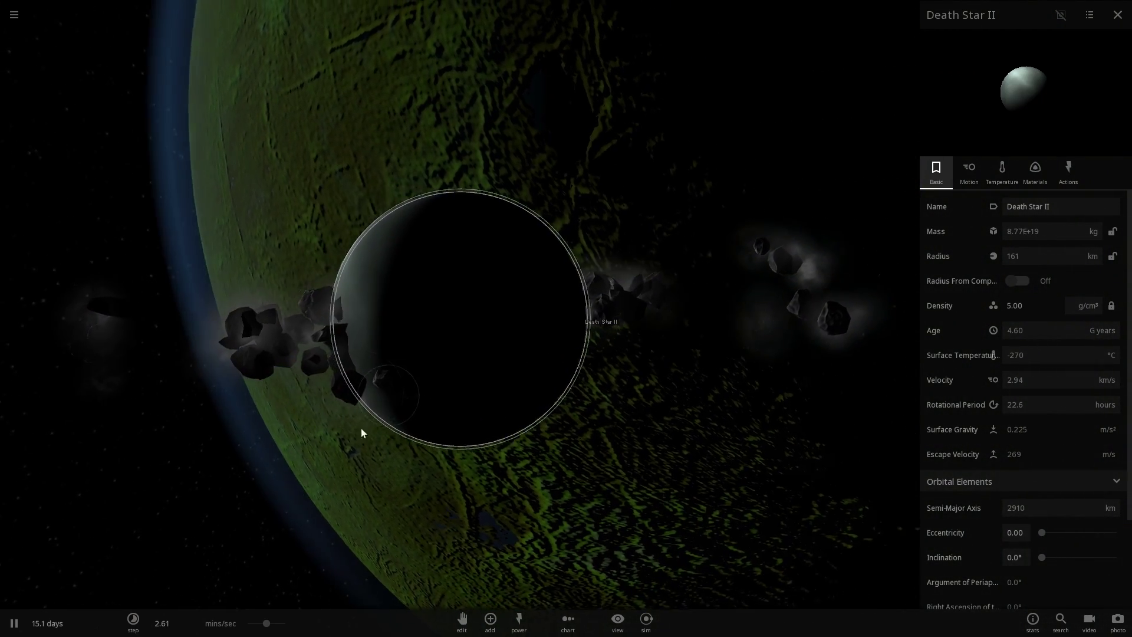
drag(266, 623, 278, 623)
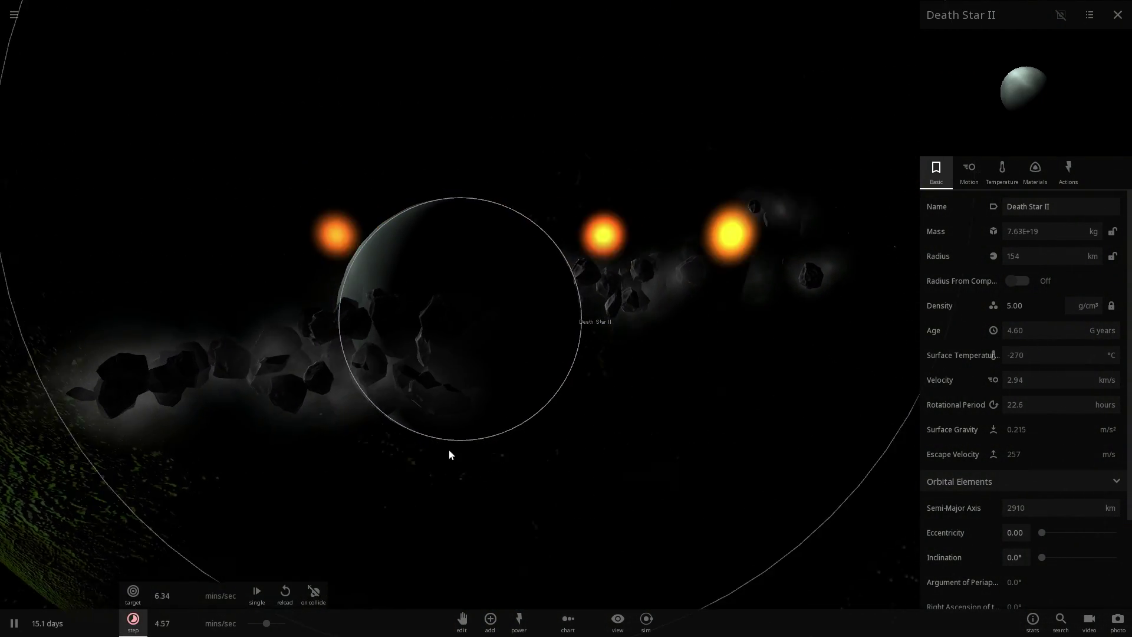
drag(450, 451, 631, 285)
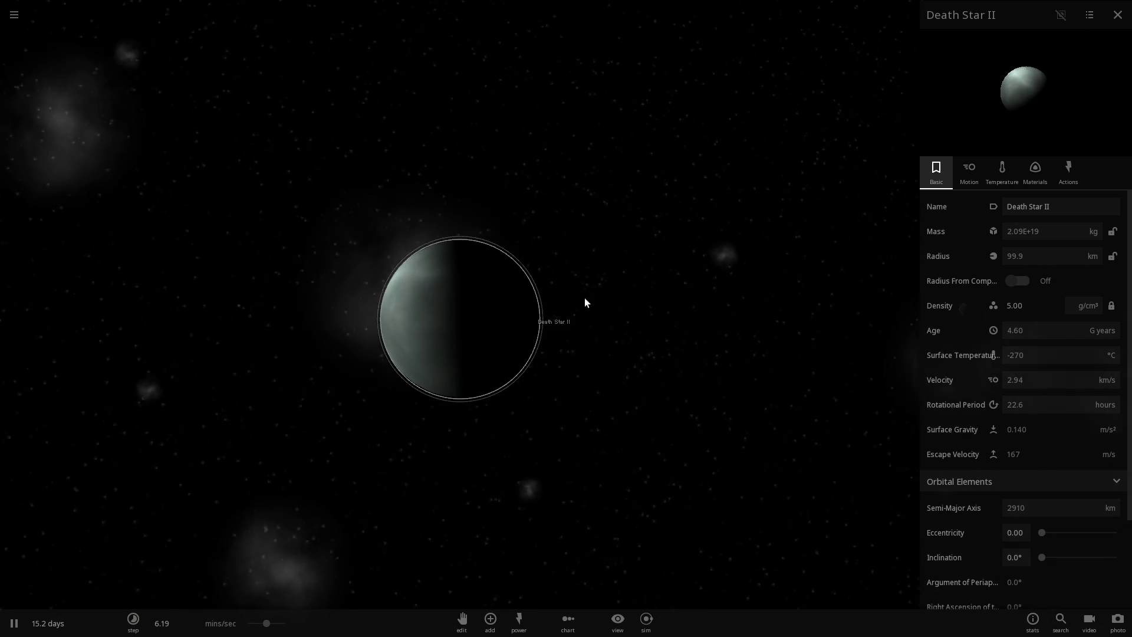
drag(586, 302, 733, 283)
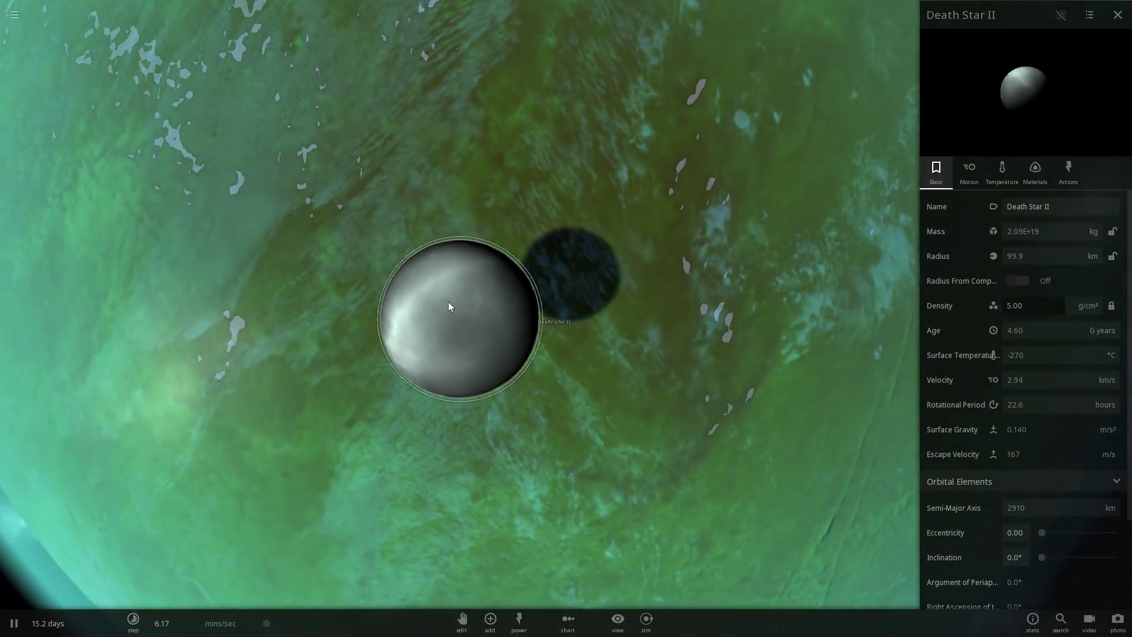
Pause the simulation, lower its speed to 2.46 mins/sec, and resume it while viewing Death Star II from different sides
key(space)
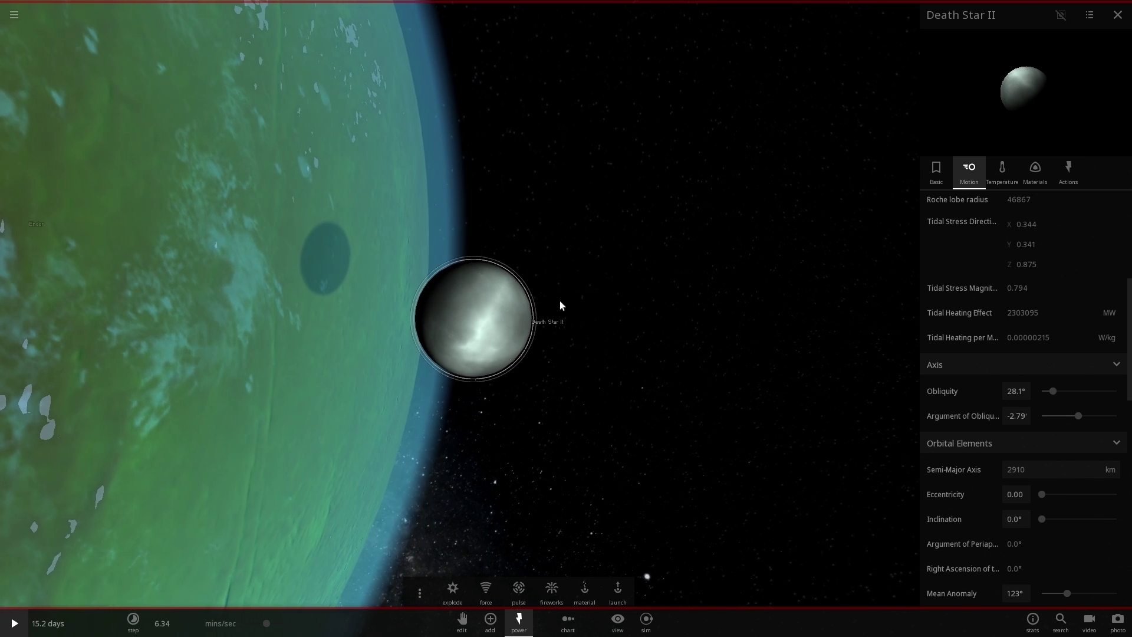
drag(561, 301, 574, 312)
scroll(570, 314, up, 3)
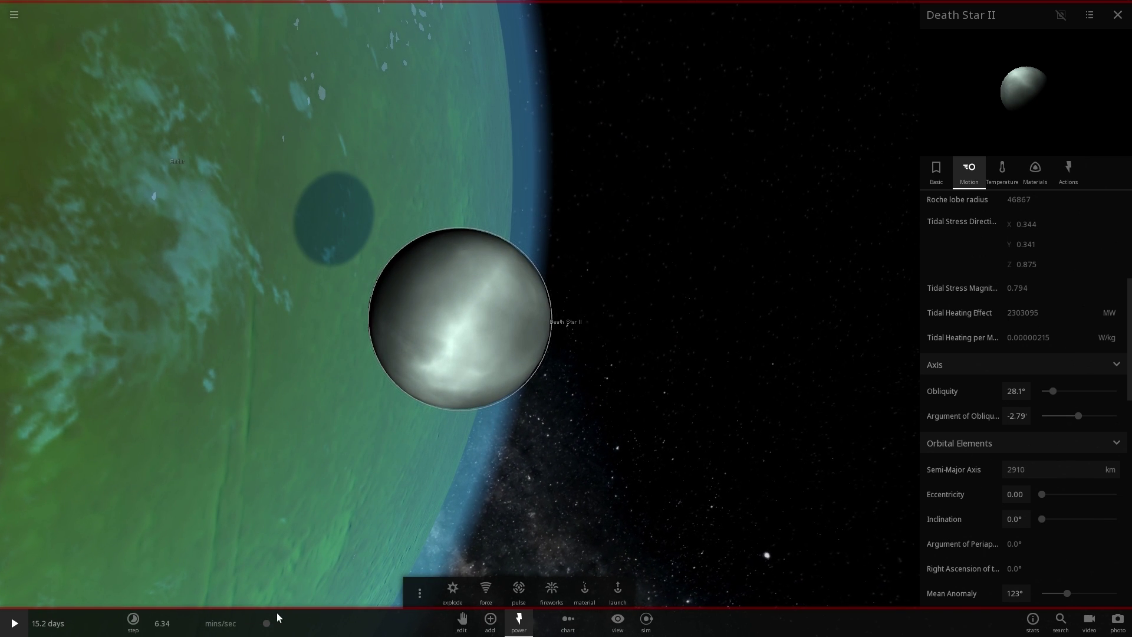
drag(266, 623, 257, 623)
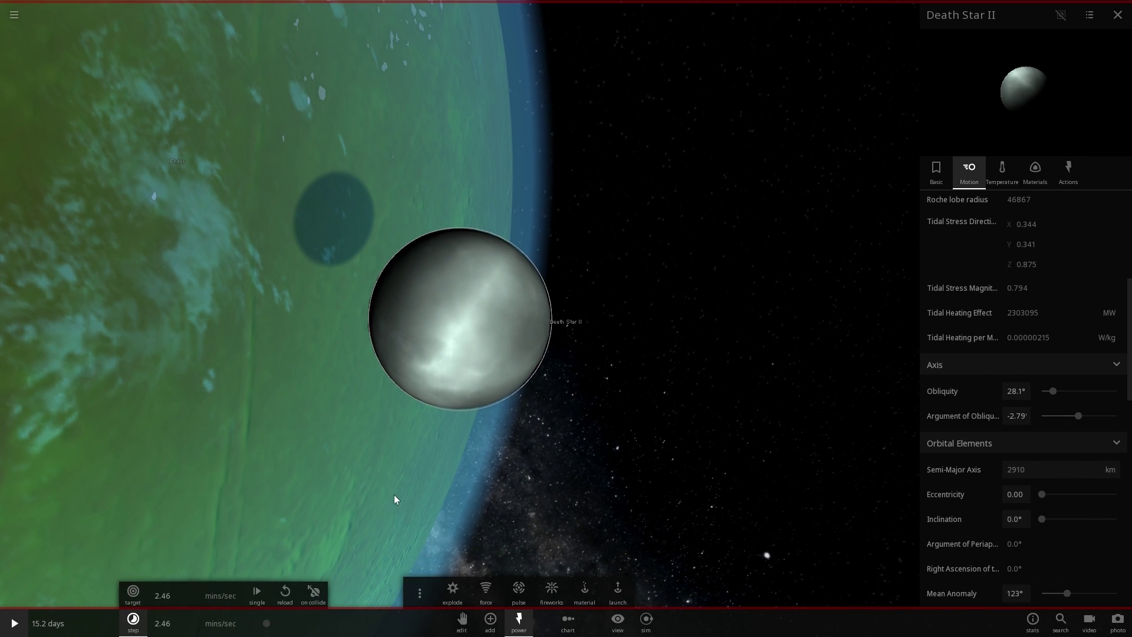
drag(394, 494, 425, 502)
scroll(425, 502, up, 1)
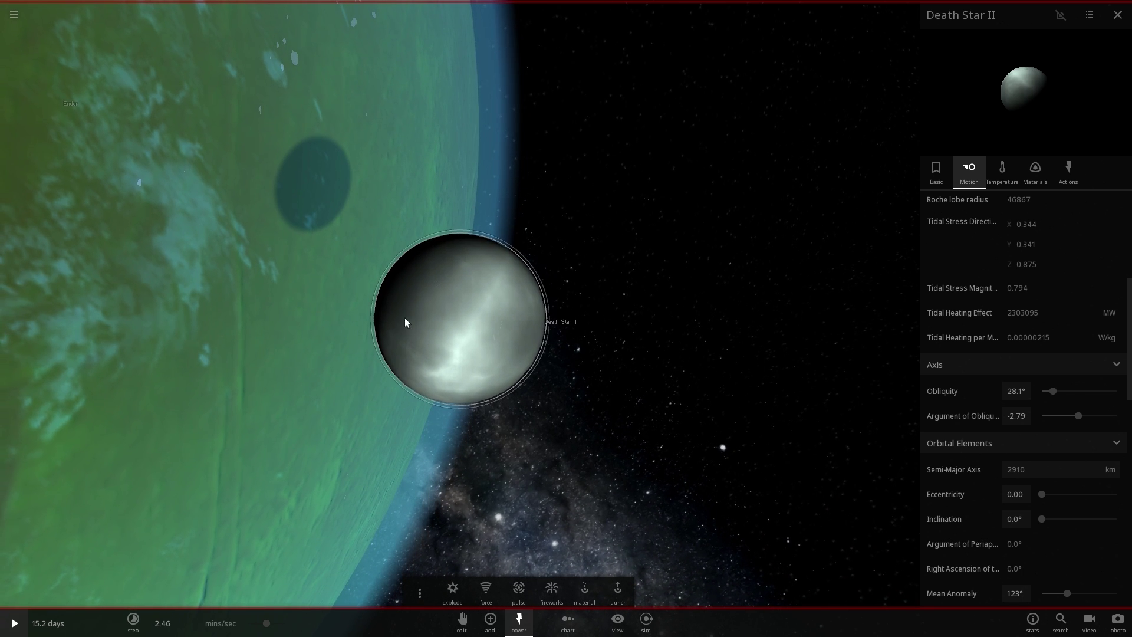
drag(437, 399, 409, 415)
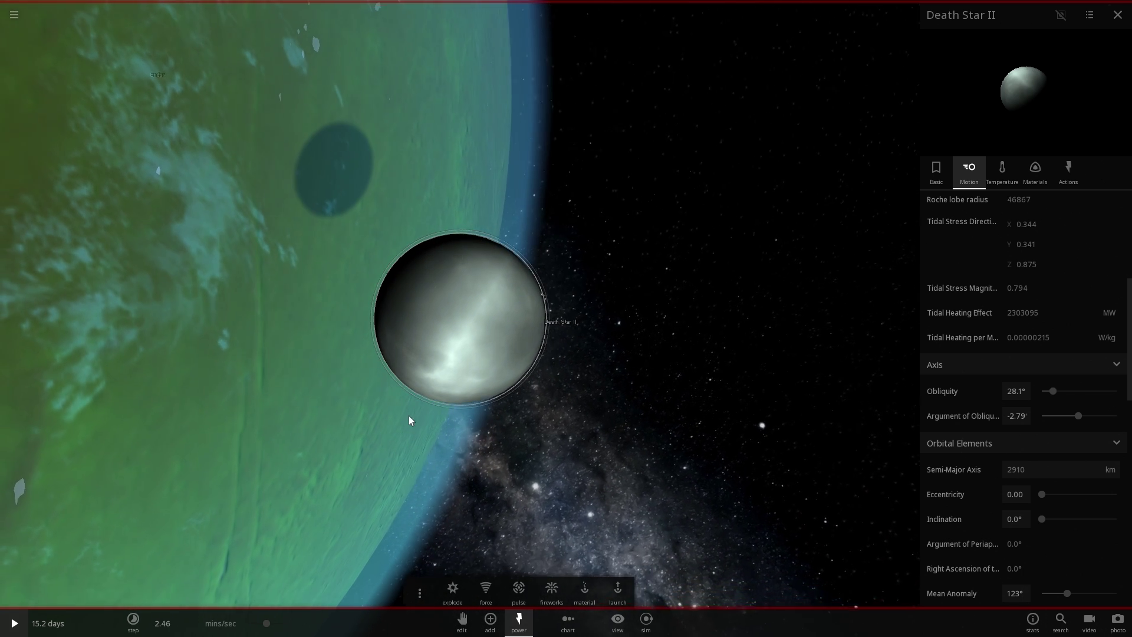
scroll(415, 424, up, 2)
scroll(415, 424, down, 3)
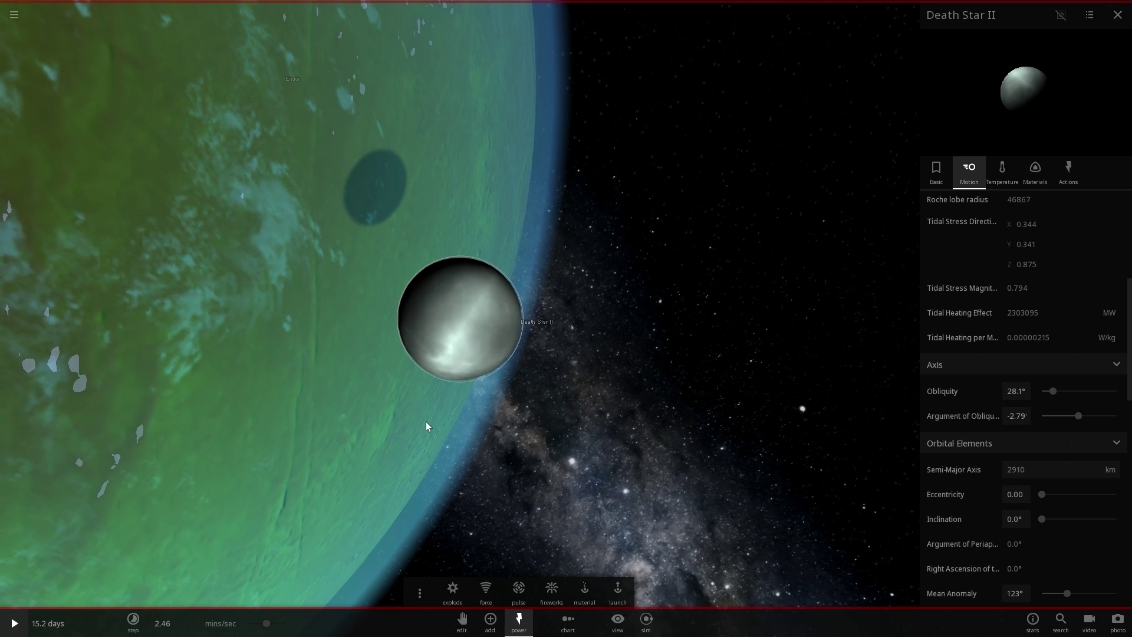
key(space)
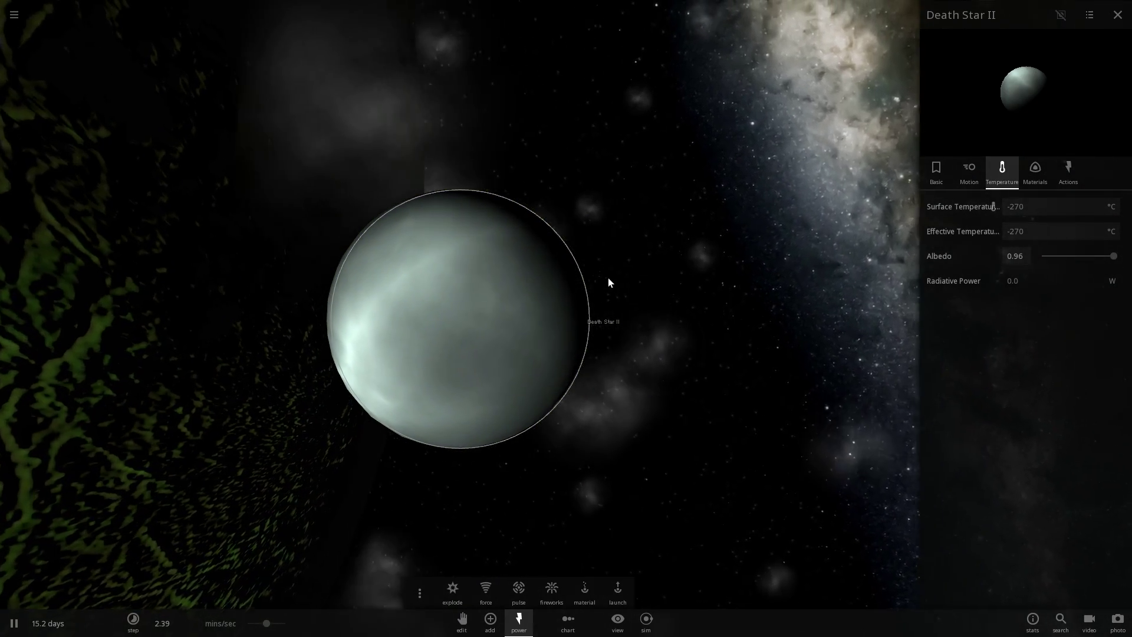
drag(608, 283, 282, 274)
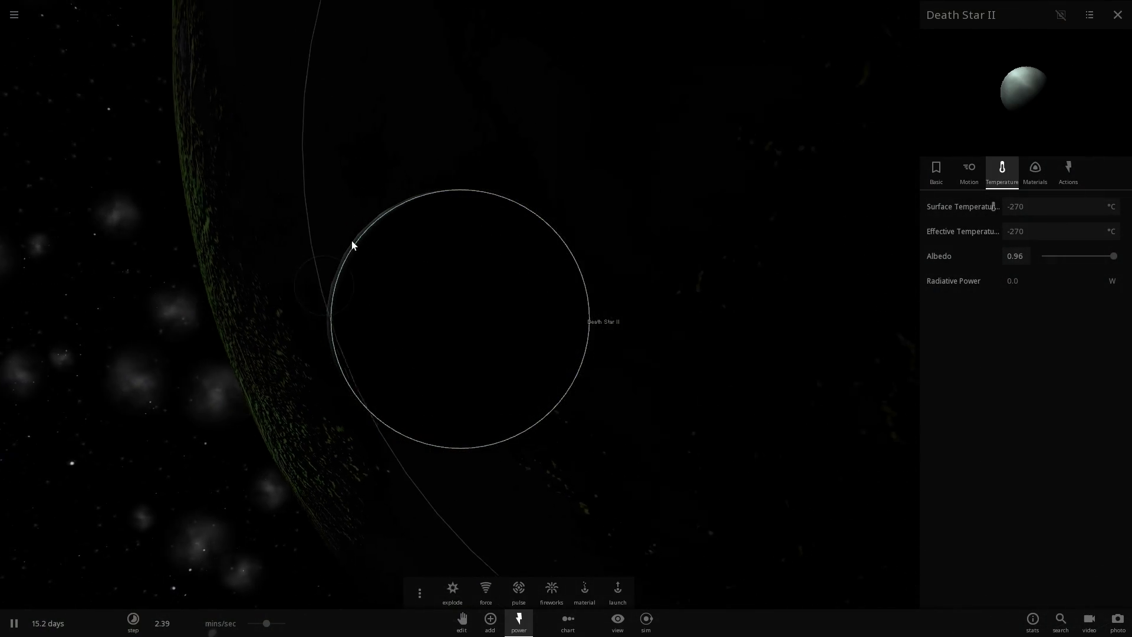
View Death Star II from another side, and show the basic properties of Death Star II (smaller) beside Endor
drag(263, 203, 478, 265)
scroll(491, 306, down, 5)
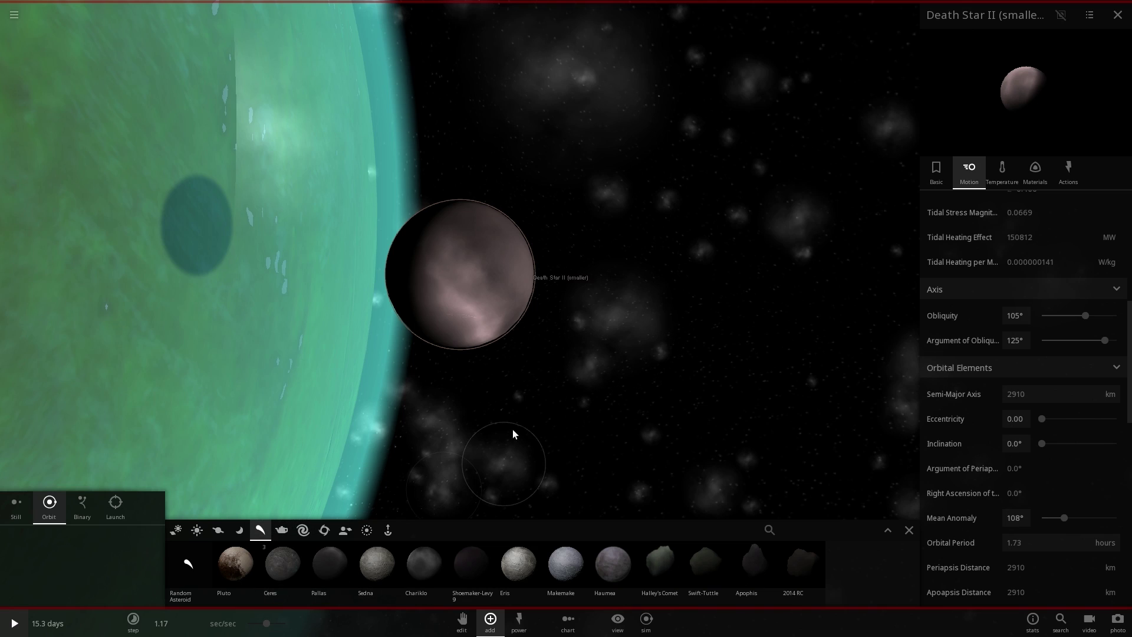
scroll(522, 394, up, 2)
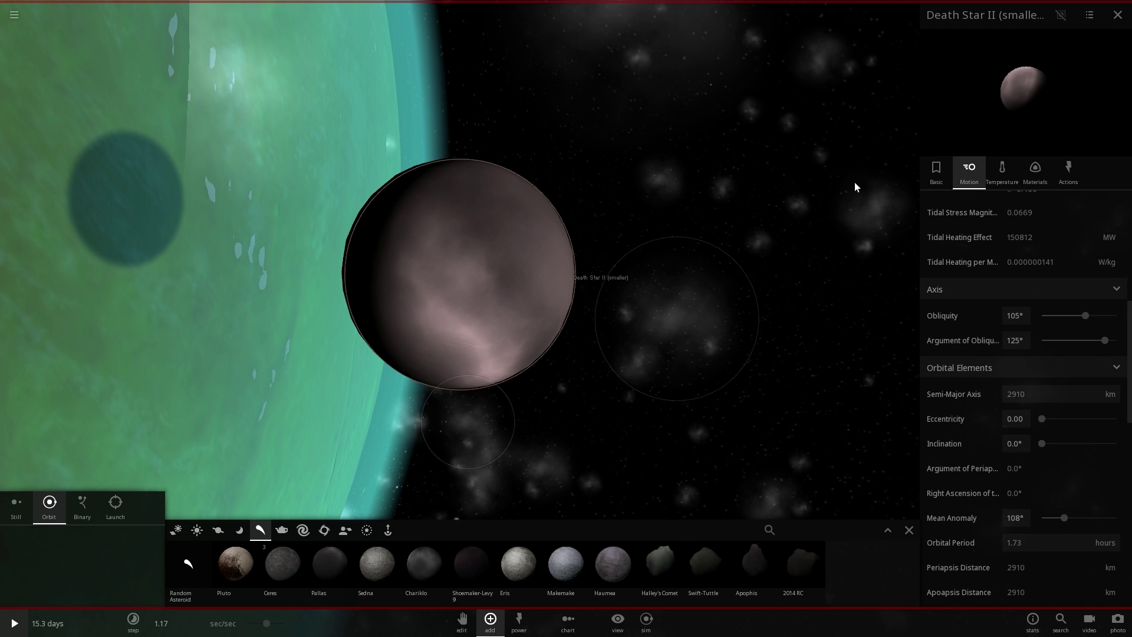
click(932, 177)
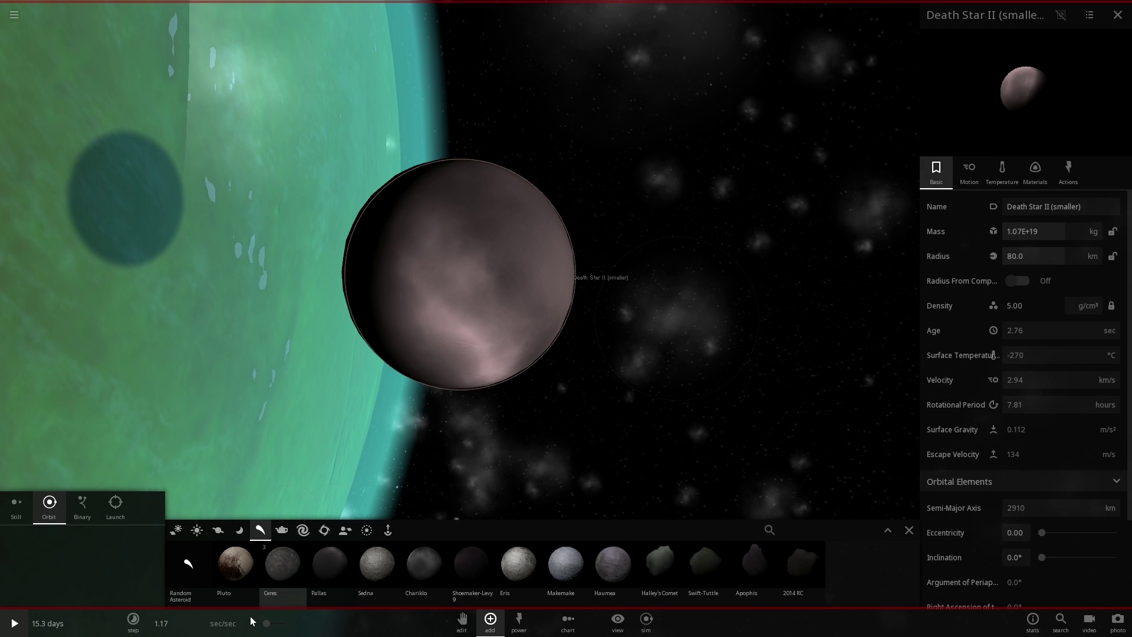
Start the simulation and raise its speed in stages to about 6.6 mins/sec
drag(269, 624, 275, 624)
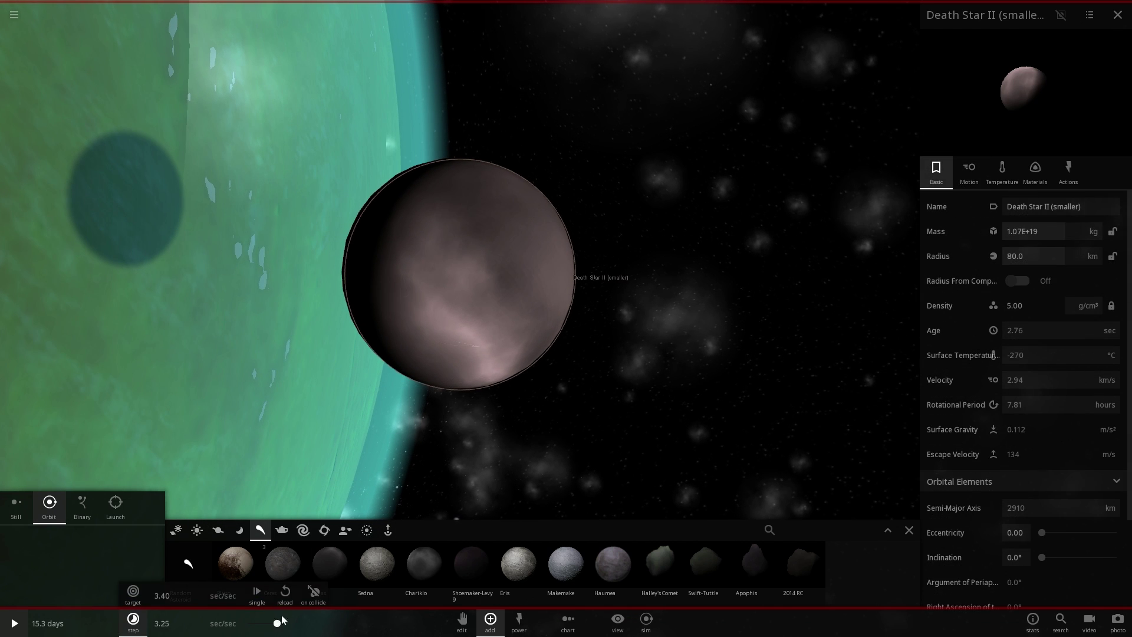
key(space)
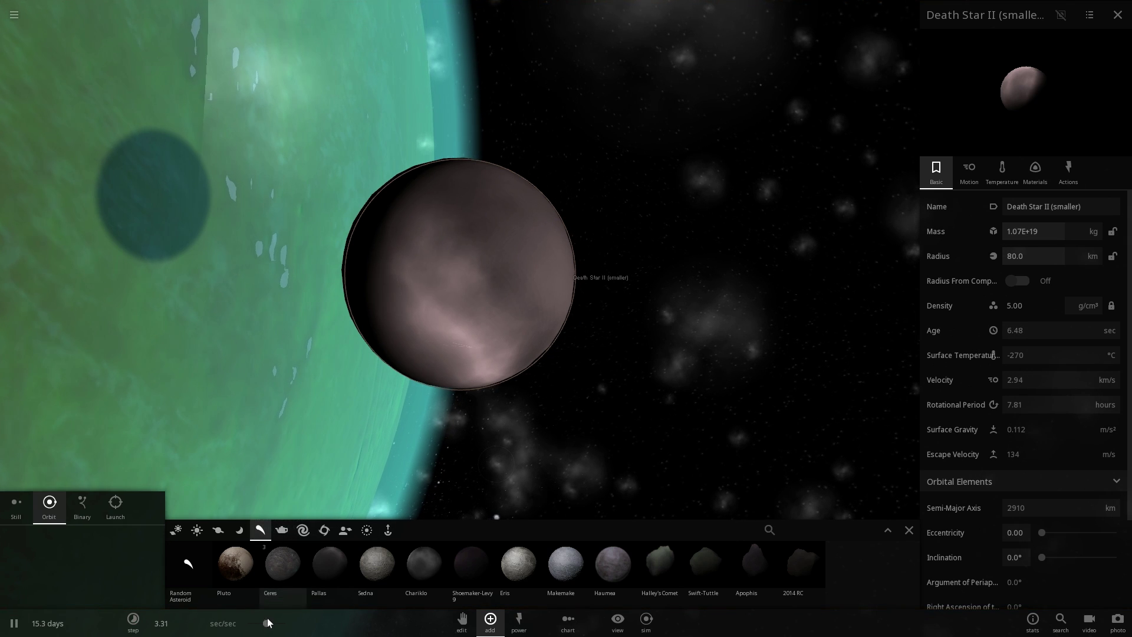
drag(268, 623, 285, 624)
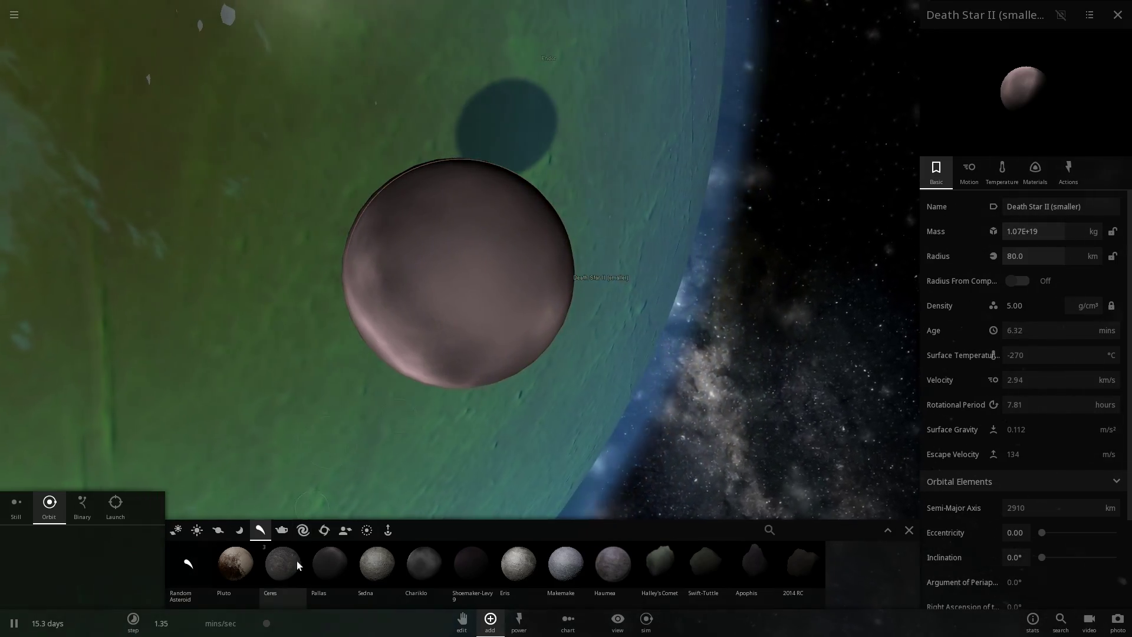
drag(266, 627, 275, 625)
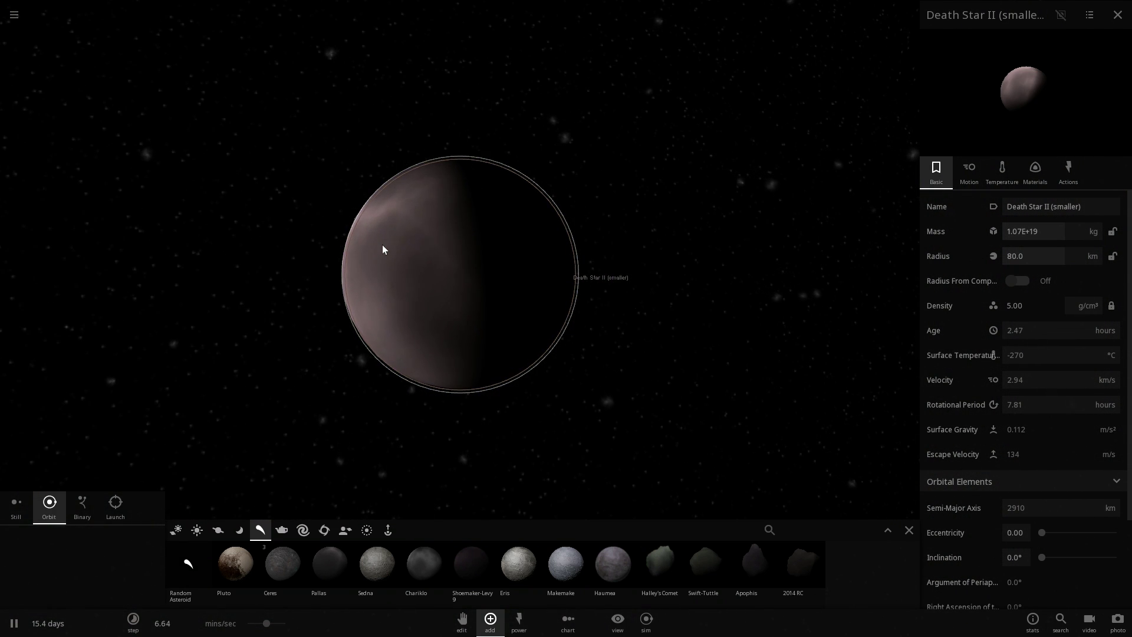
View Death Star II (smaller) from its lit side and lower the simulation speed to about 48 sec/sec
right_drag(382, 243, 86, 247)
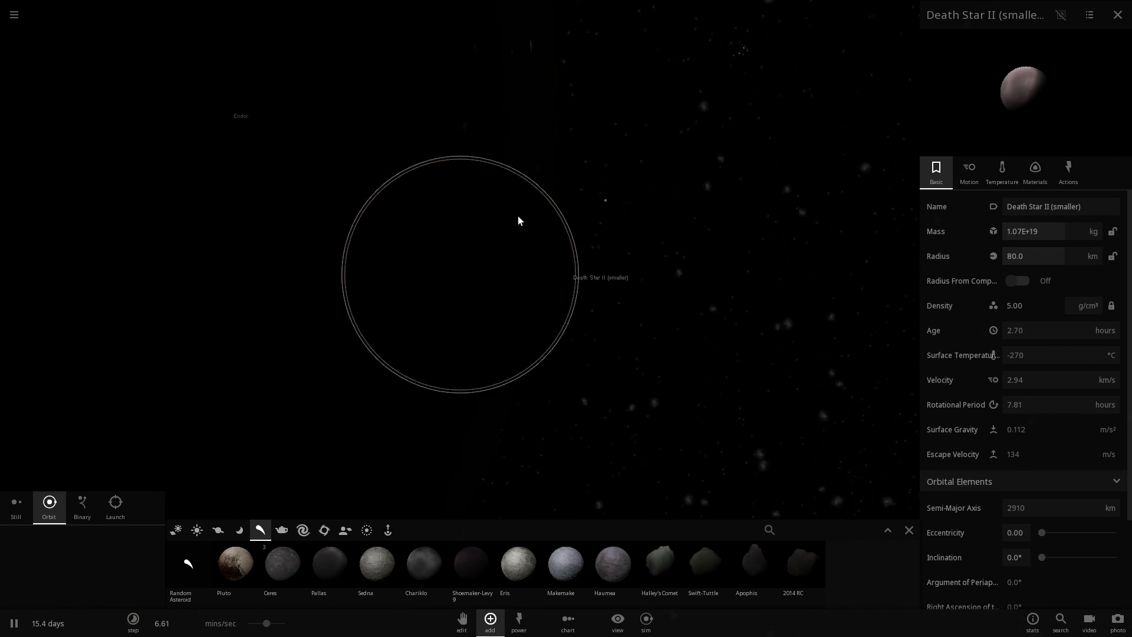
right_drag(518, 216, 241, 238)
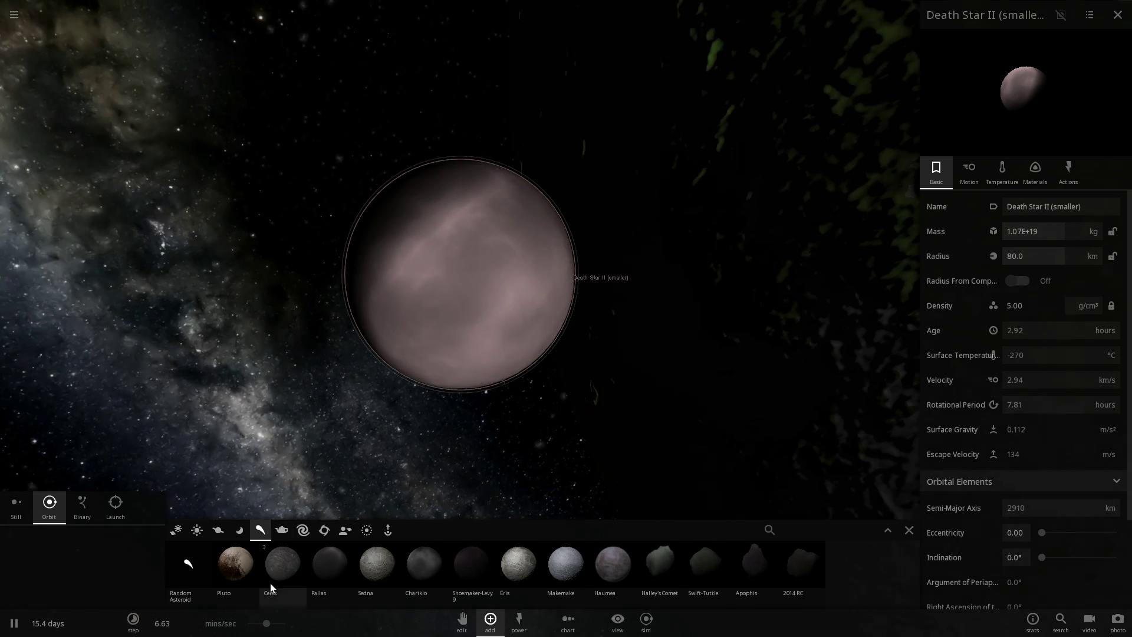
drag(269, 622, 252, 622)
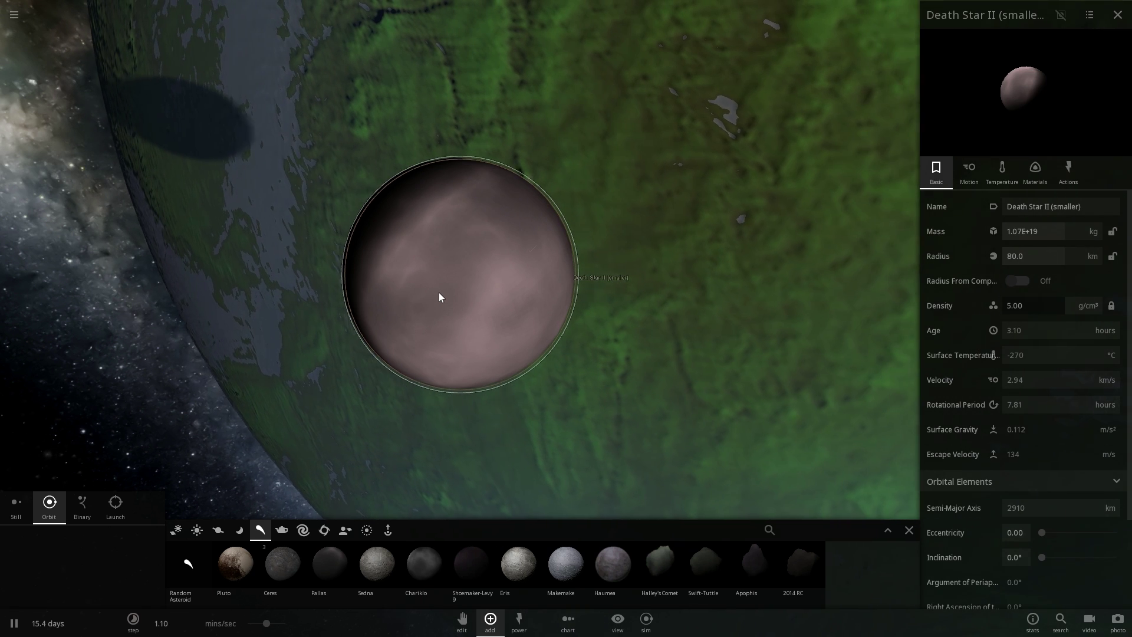
drag(271, 623, 262, 623)
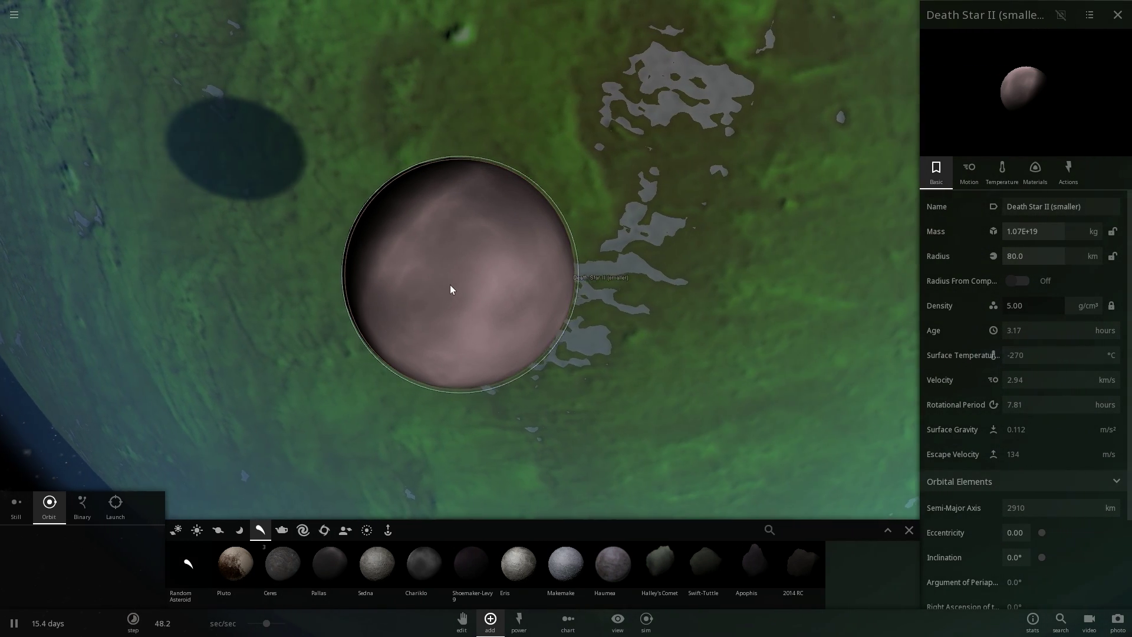
Select Endor, pause the simulation, and examine the smaller Death Star's distance from the planet in a side-on view
scroll(459, 271, down, 6)
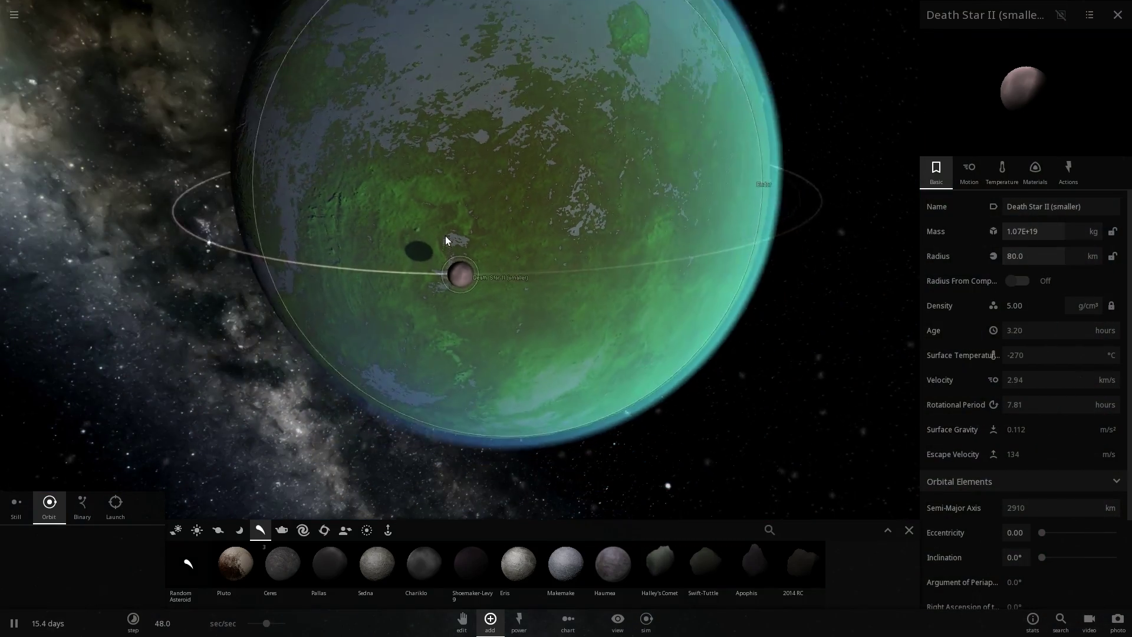
click(446, 185)
scroll(457, 238, up, 6)
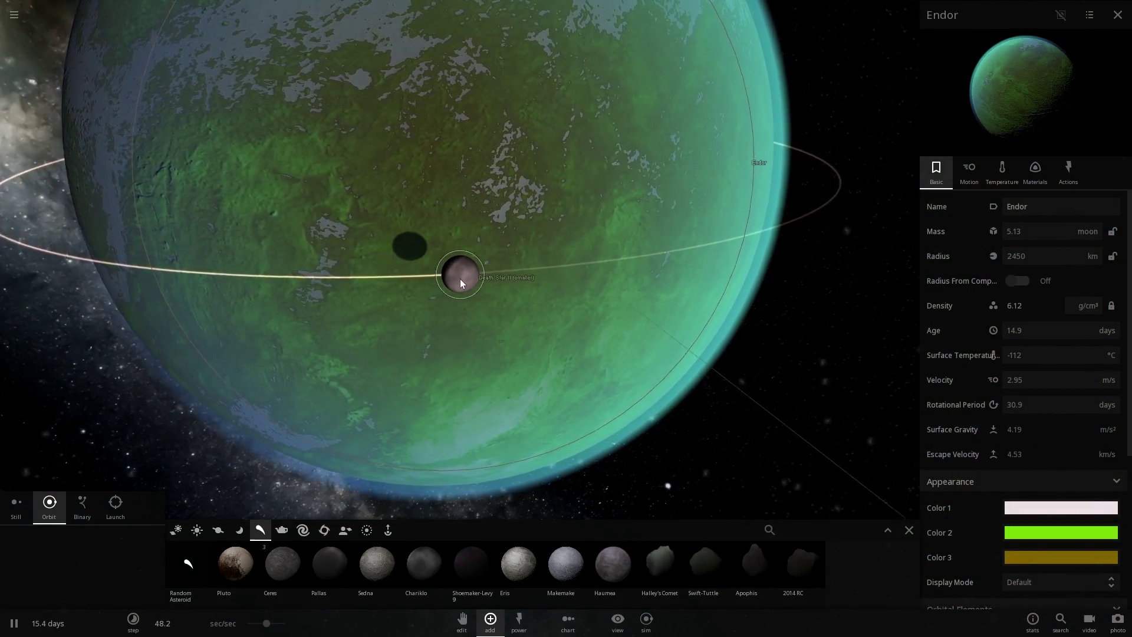
key(space)
drag(460, 279, 520, 274)
scroll(472, 279, down, 4)
scroll(504, 284, up, 4)
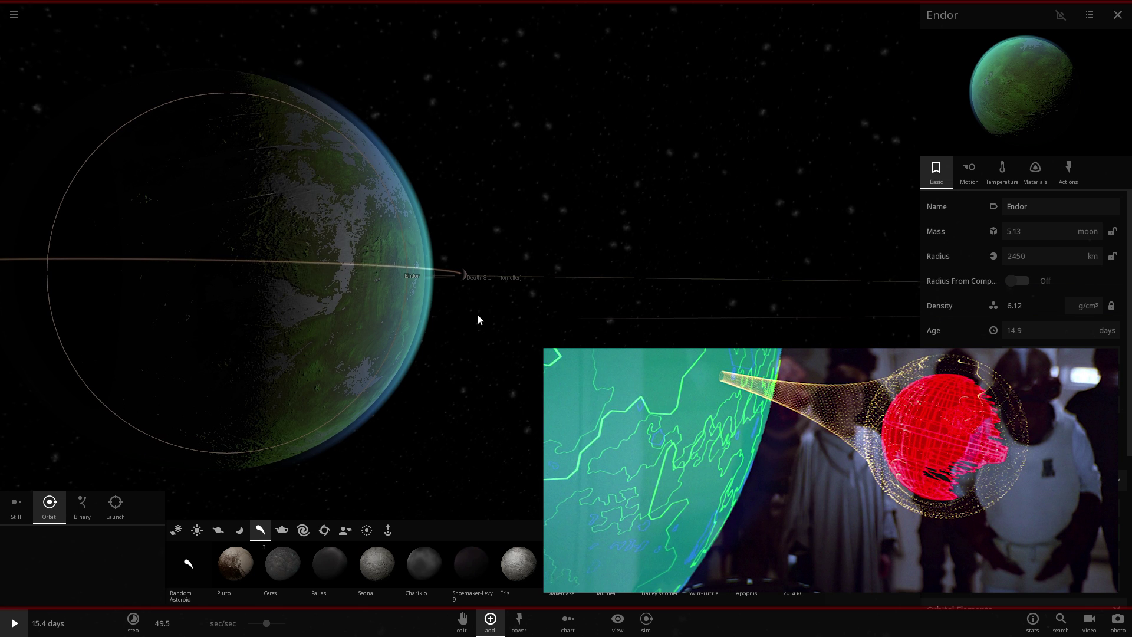
right_drag(475, 313, 459, 326)
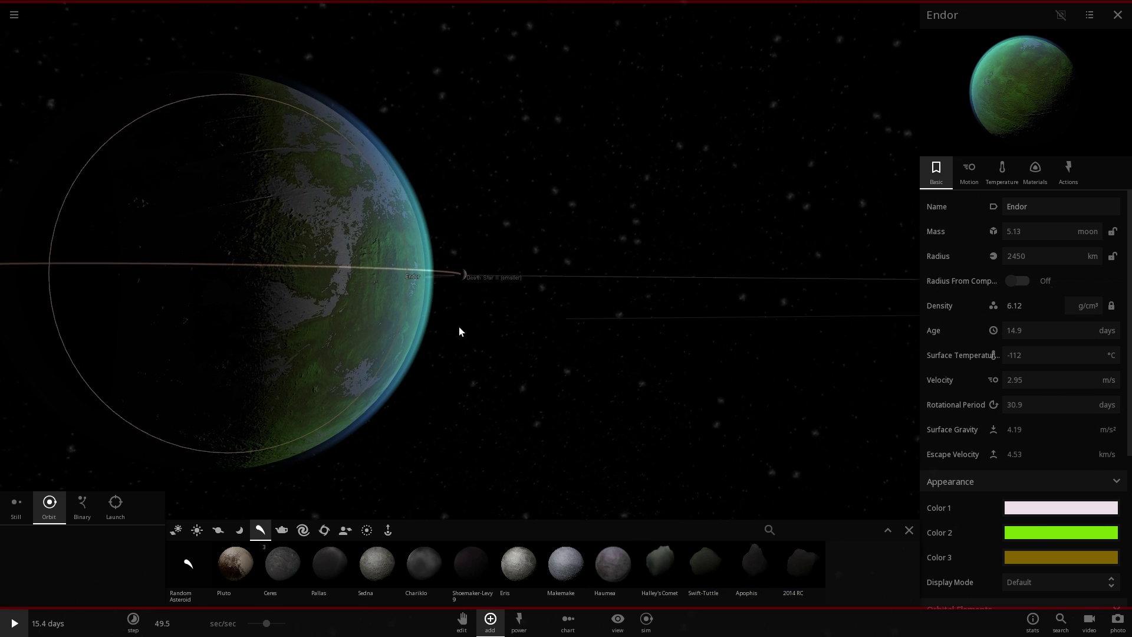
scroll(450, 283, up, 3)
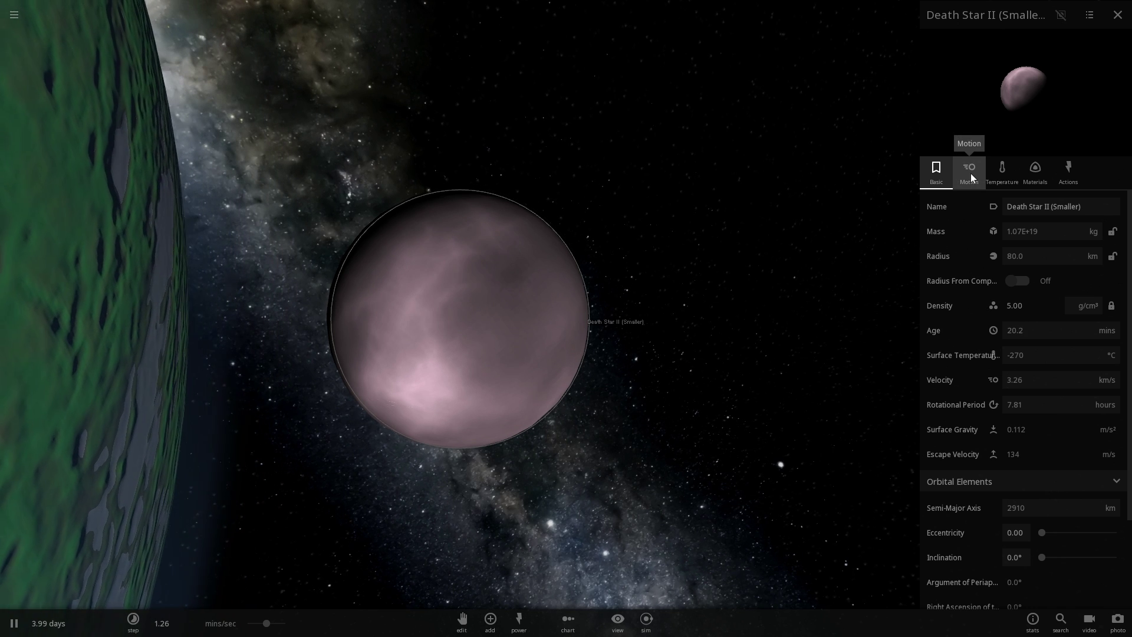
Review the motion properties and tidal effects of Death Star II (Smaller) while viewing it from another angle
click(971, 173)
scroll(979, 278, down, 5)
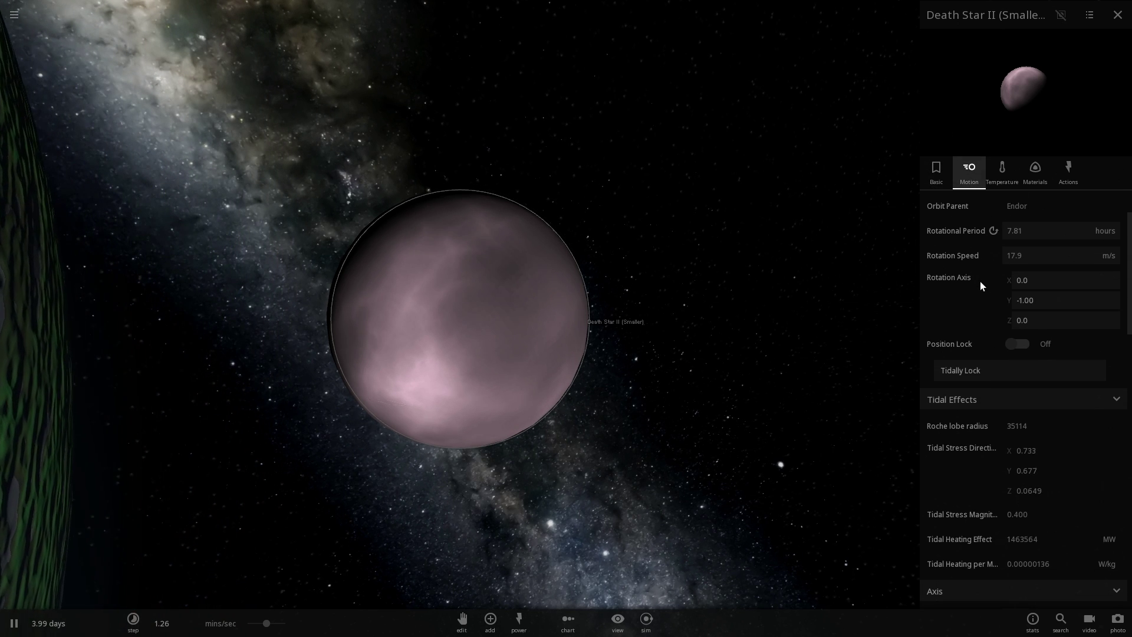
drag(748, 267, 542, 273)
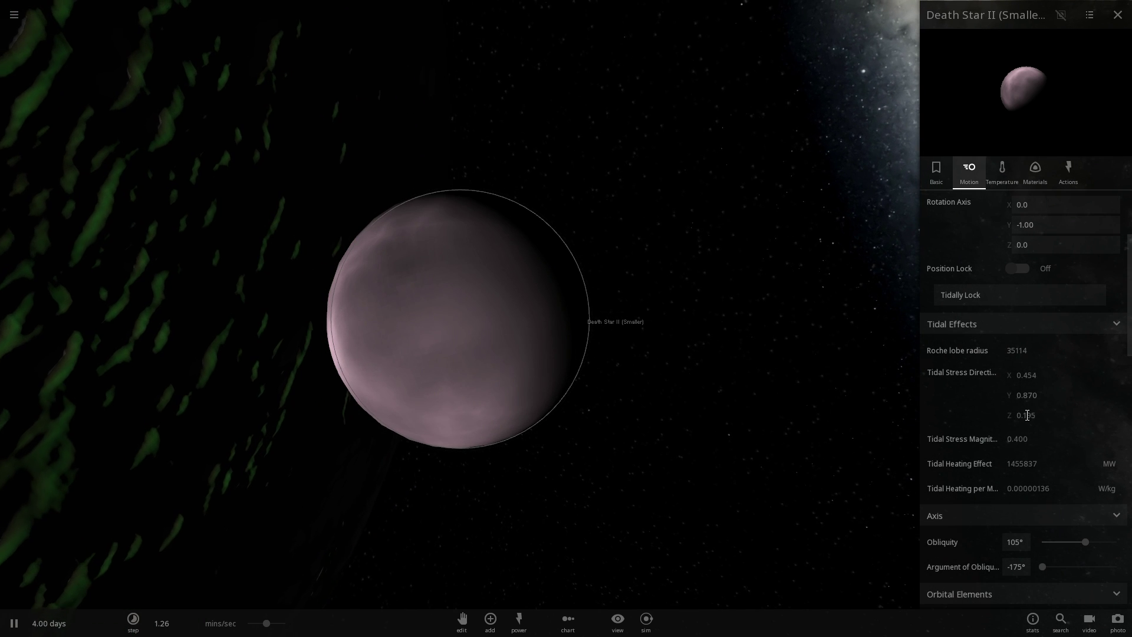
mouse_move(1028, 430)
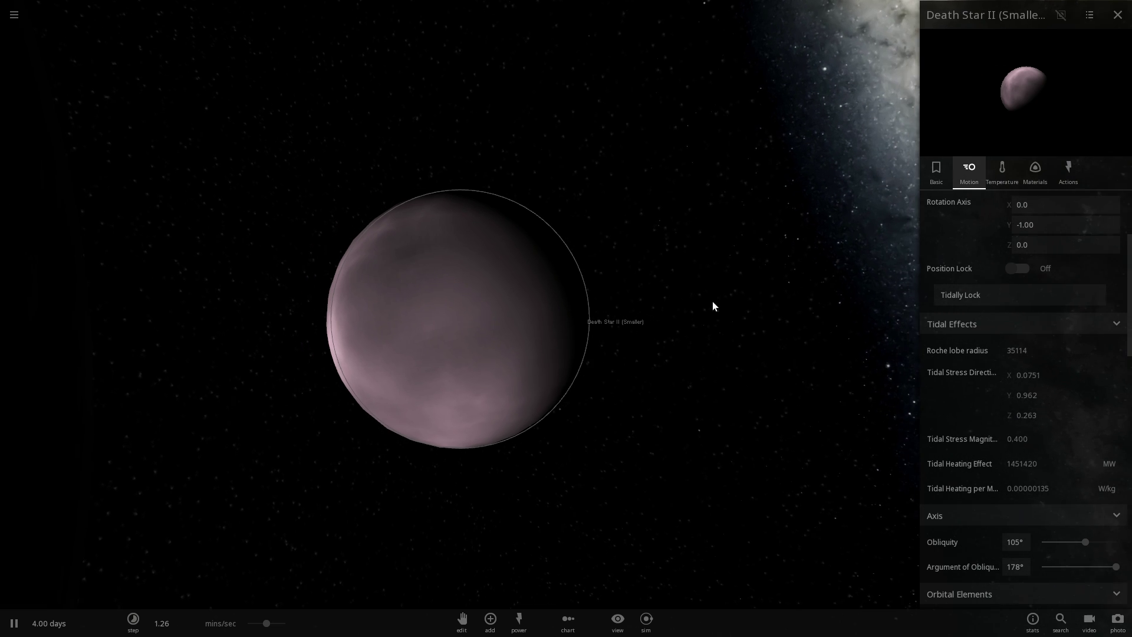
Increase the radius of Death Star II (Smaller) in increments to about 159 km
click(937, 171)
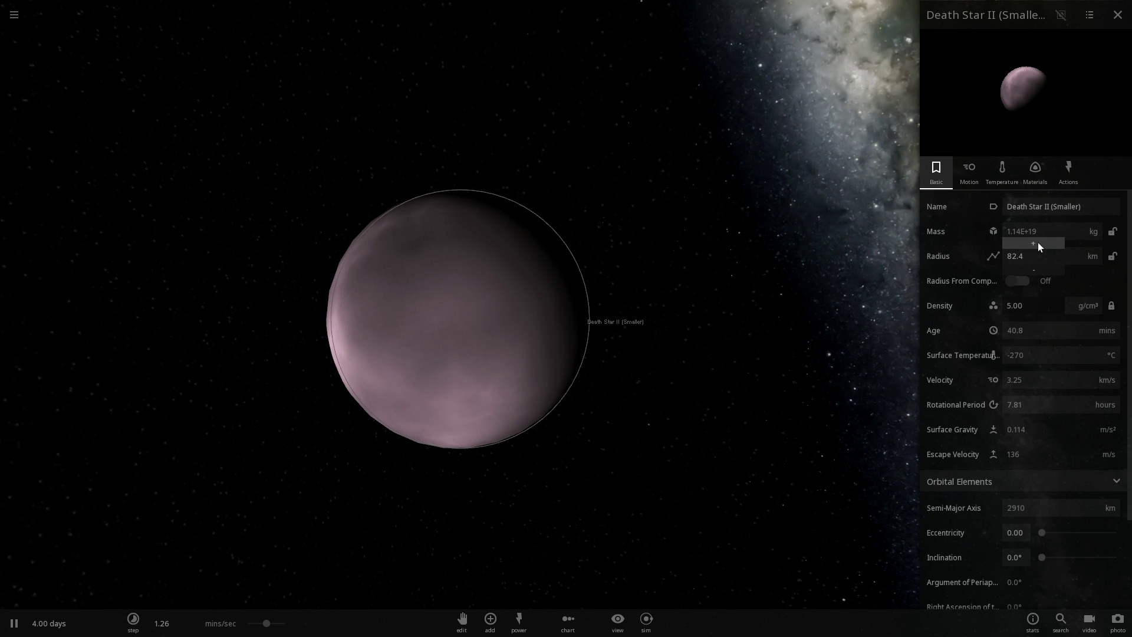
click(1038, 243)
click(1038, 243)
click(1039, 244)
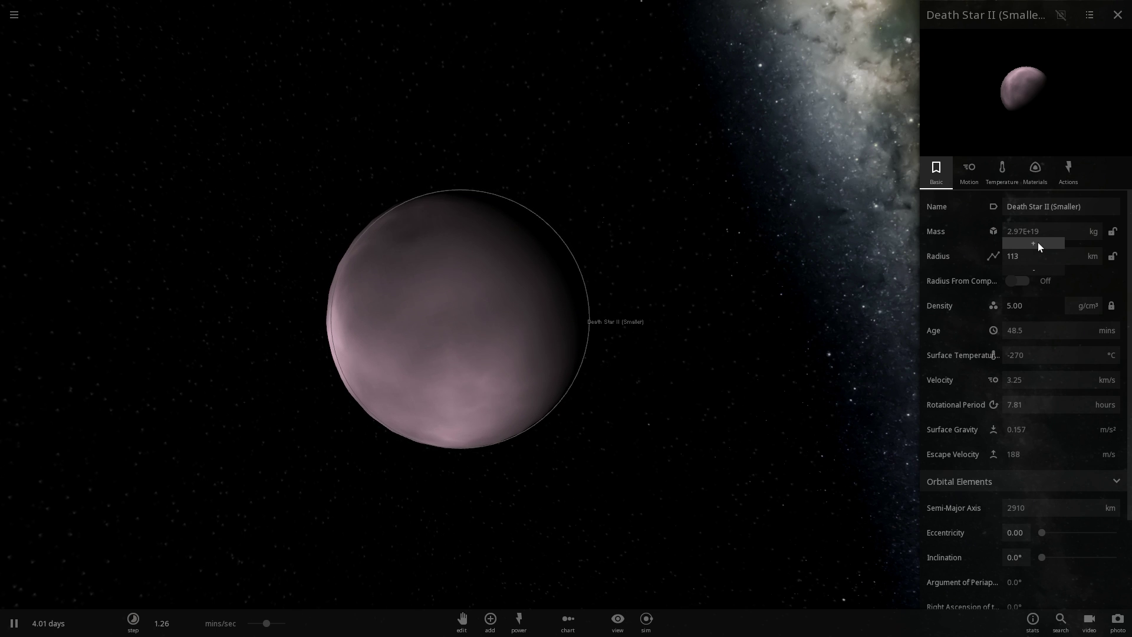
click(1039, 244)
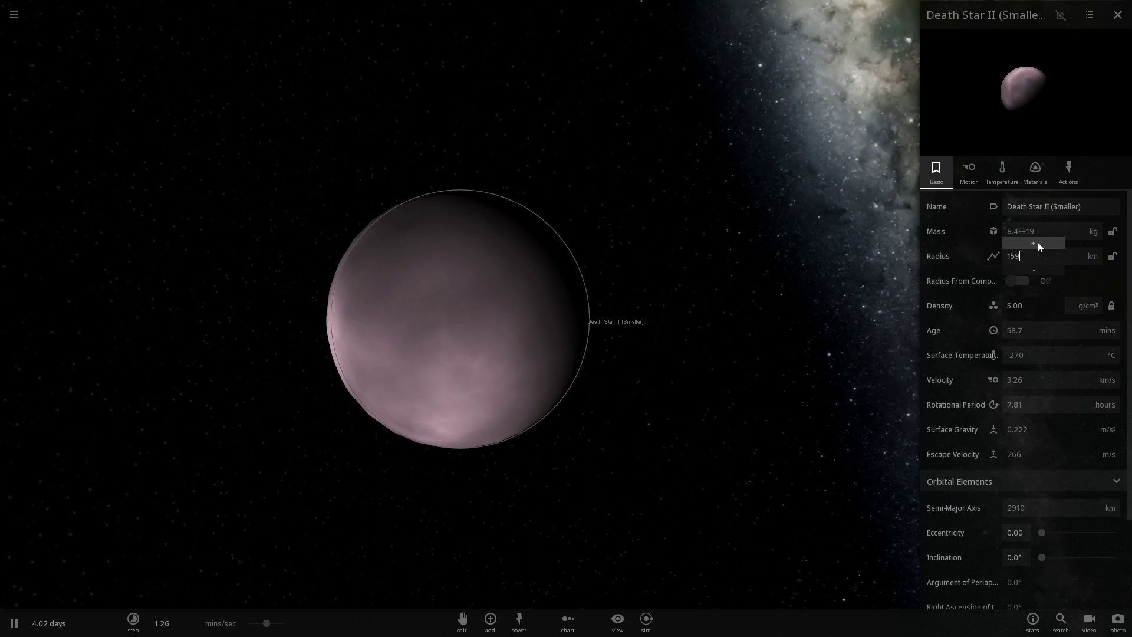
Deselect Death Star II (Smaller), pause to view its fragments from the other side, and resume the simulation
click(673, 268)
click(614, 296)
key(space)
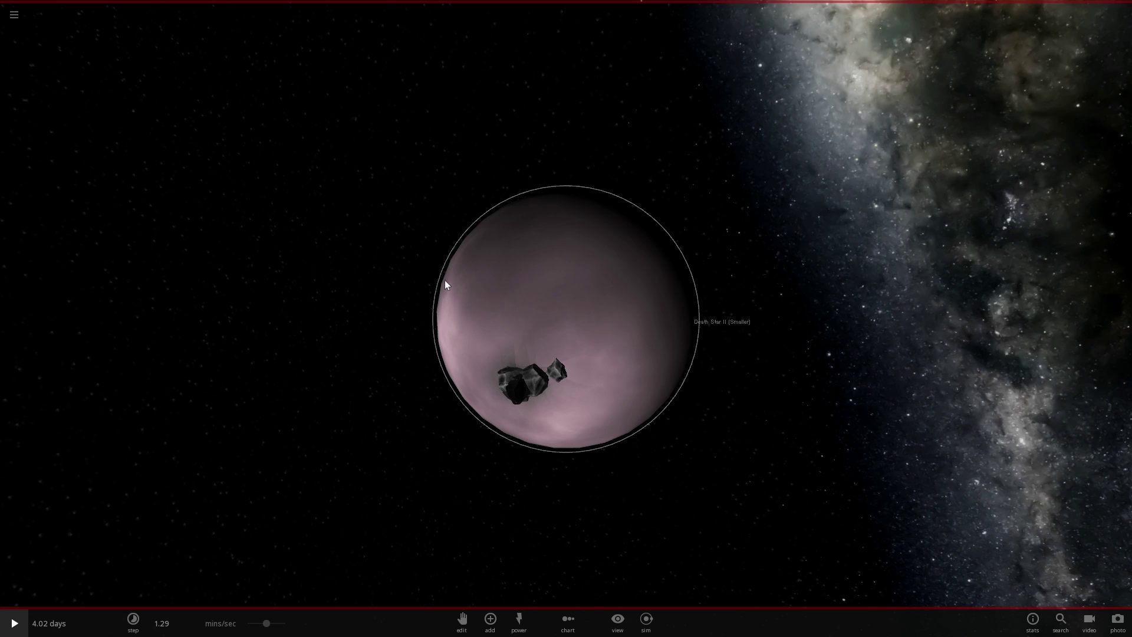
drag(444, 281, 720, 356)
key(space)
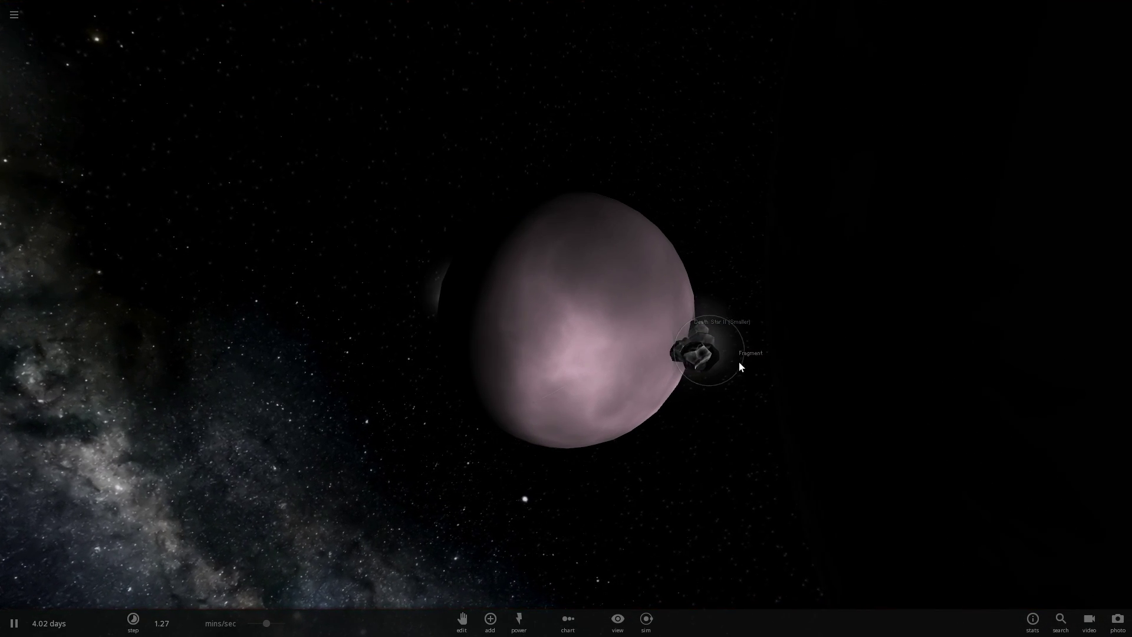
Select Death Star II (Smaller), open its properties, and follow its debris from several angles in front of Endor
click(595, 352)
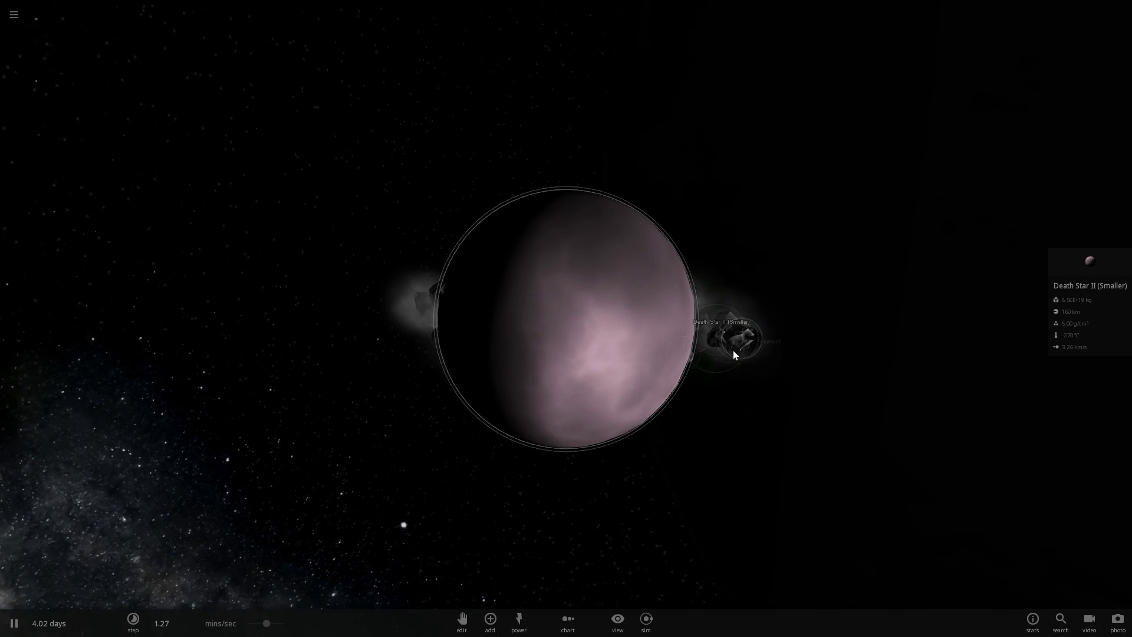
drag(733, 351, 798, 350)
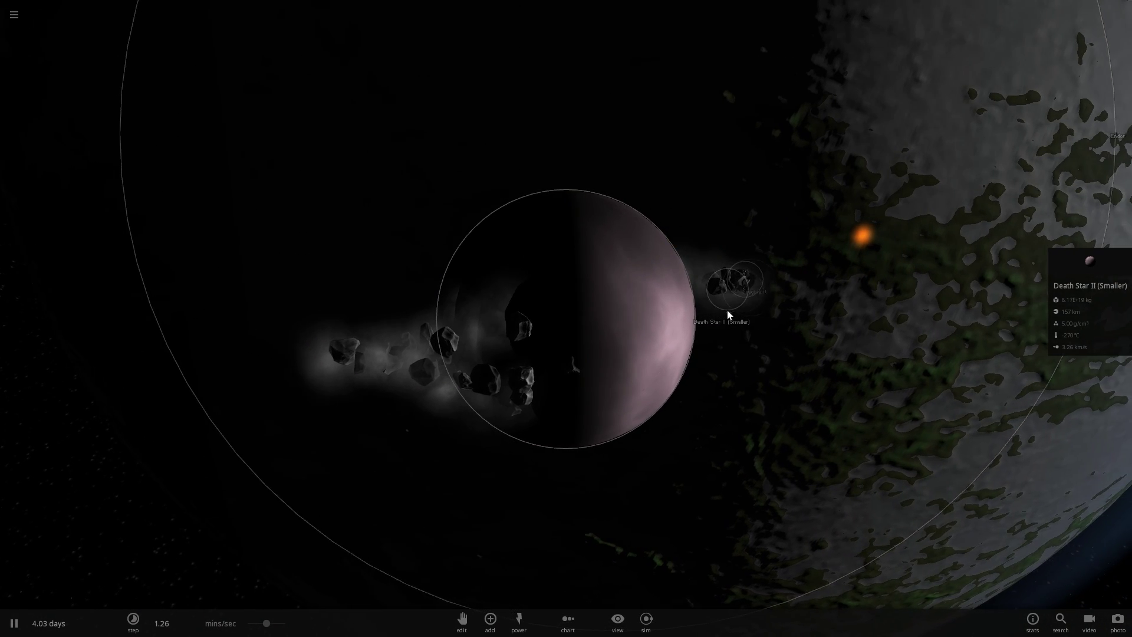
click(727, 310)
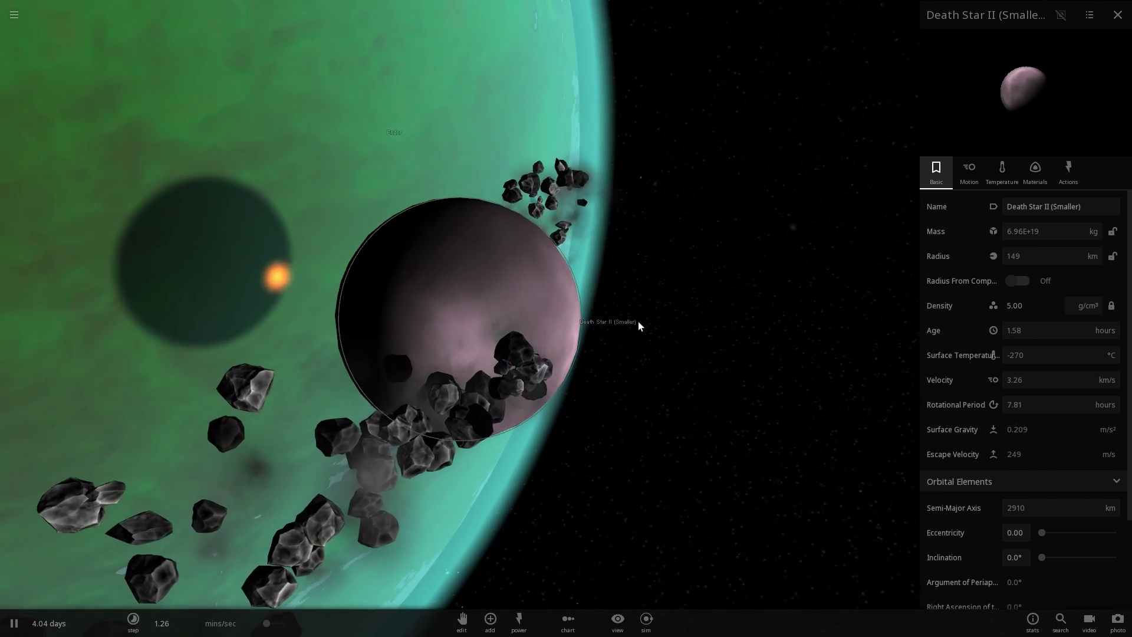
drag(666, 296, 366, 271)
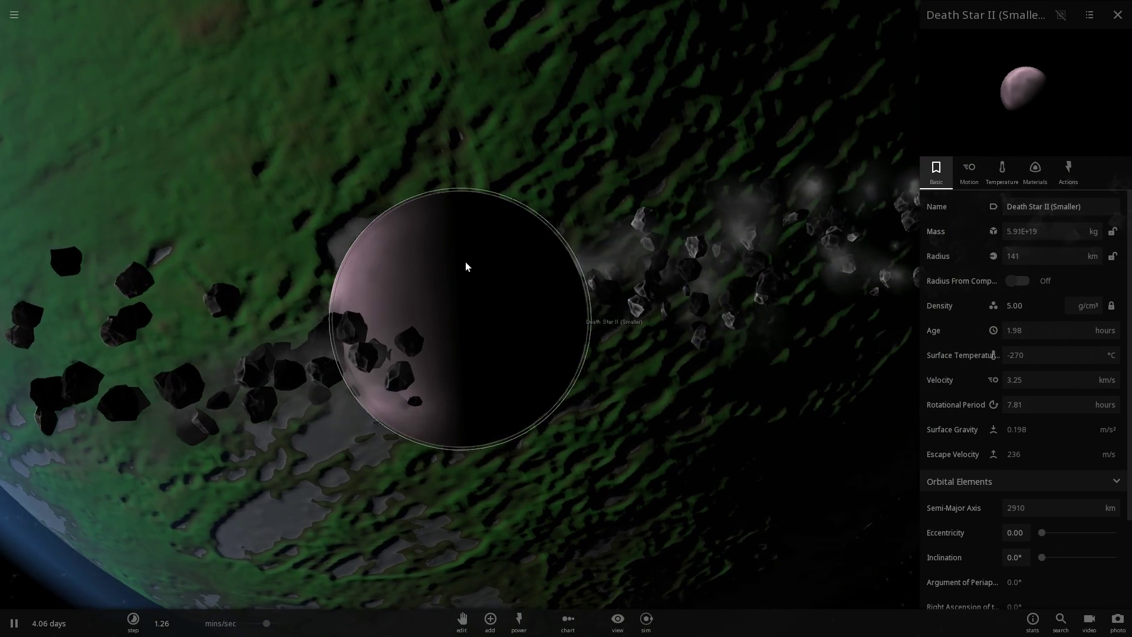
Examine the whole debris stream along the orbit around Endor, and return to a close view of the station
drag(466, 261, 460, 333)
scroll(322, 267, down, 3)
scroll(322, 267, down, 3)
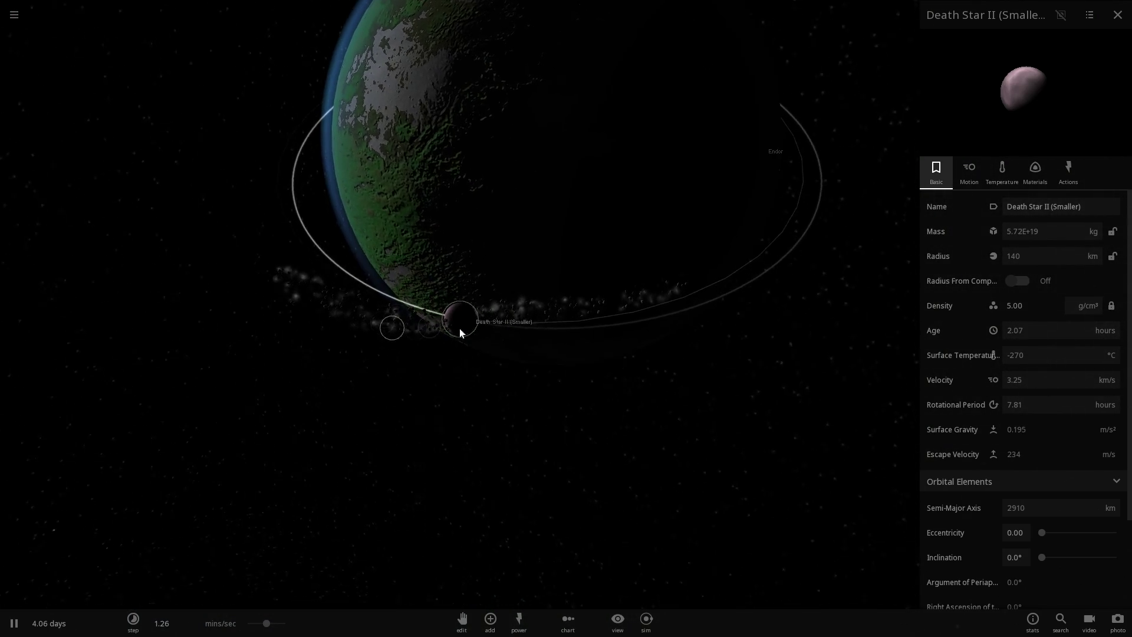
scroll(473, 323, up, 2)
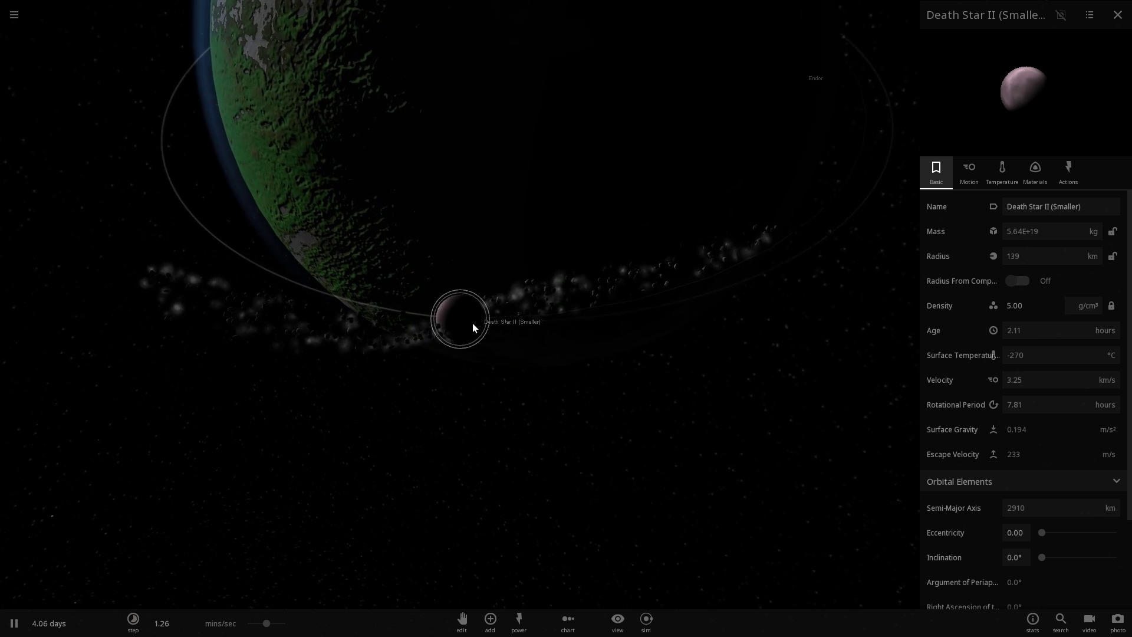
scroll(473, 323, up, 3)
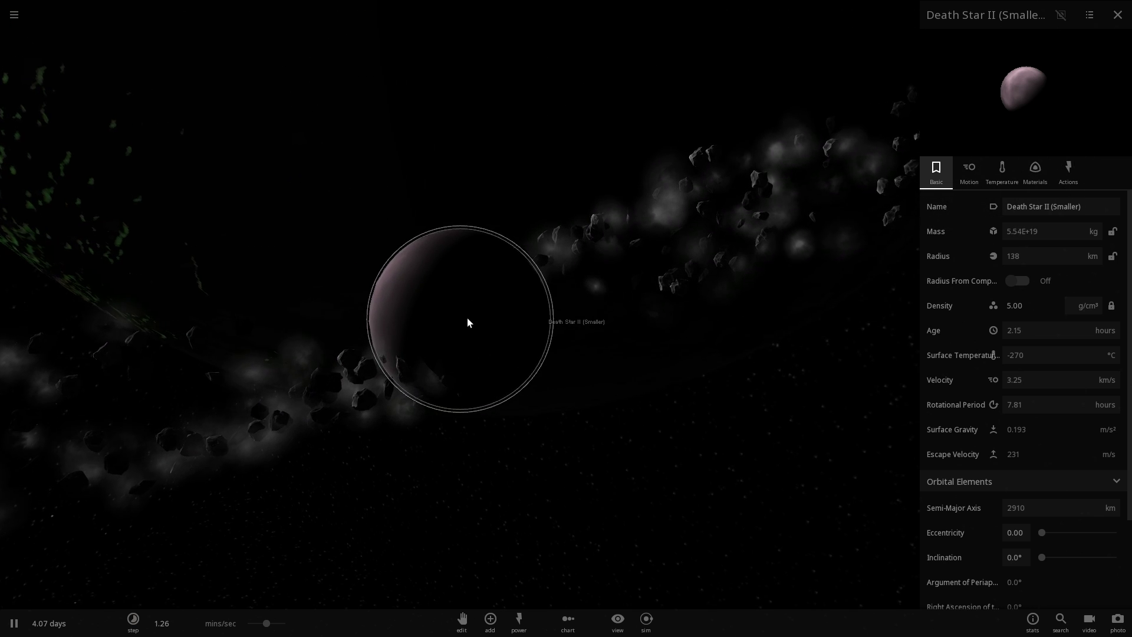
Raise the simulation speed to about 3.5 mins/sec and view the disintegrating Death Star II (Smaller) from its lit side
drag(267, 624, 280, 624)
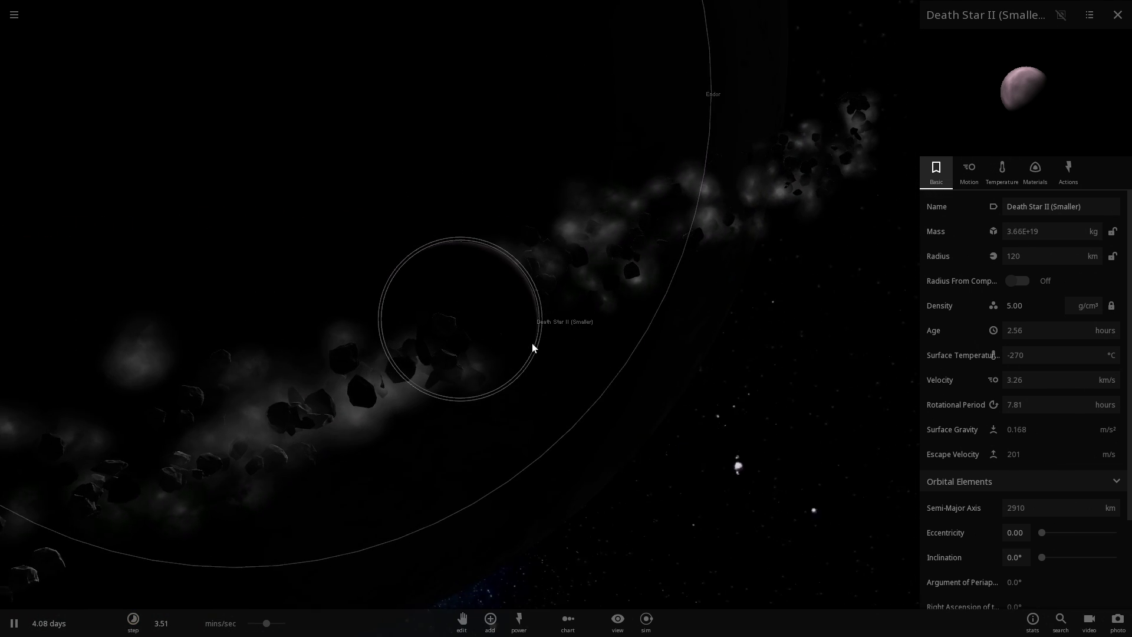
drag(532, 344, 289, 295)
scroll(445, 330, up, 2)
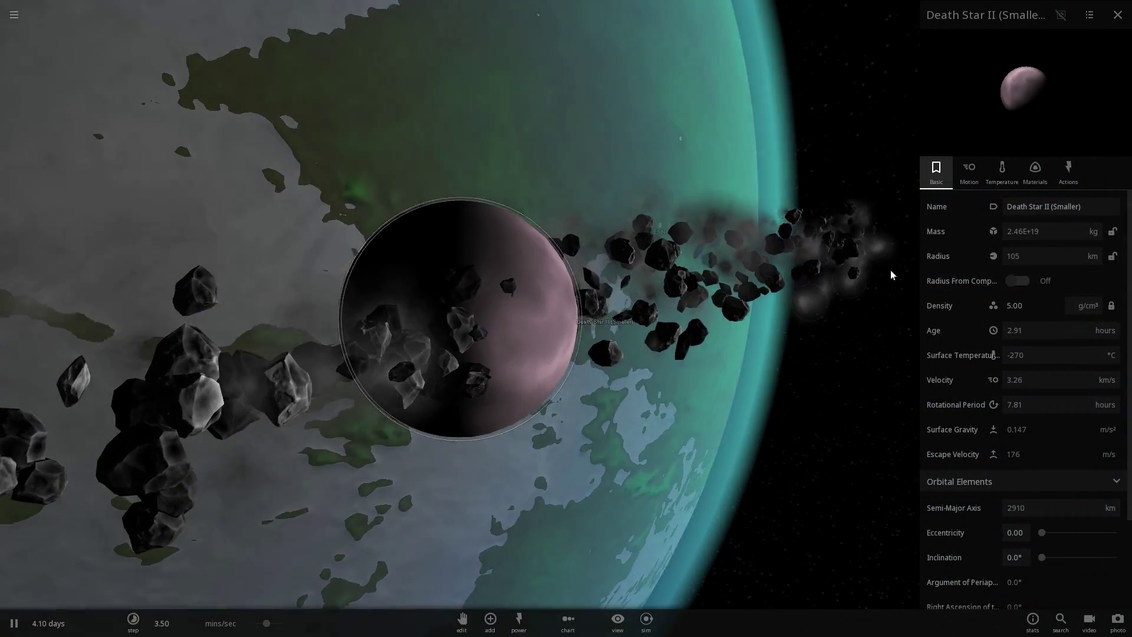
Pause the simulation, examine the motion properties and tidal effects of Death Star II (Smaller), and resume the simulation
key(space)
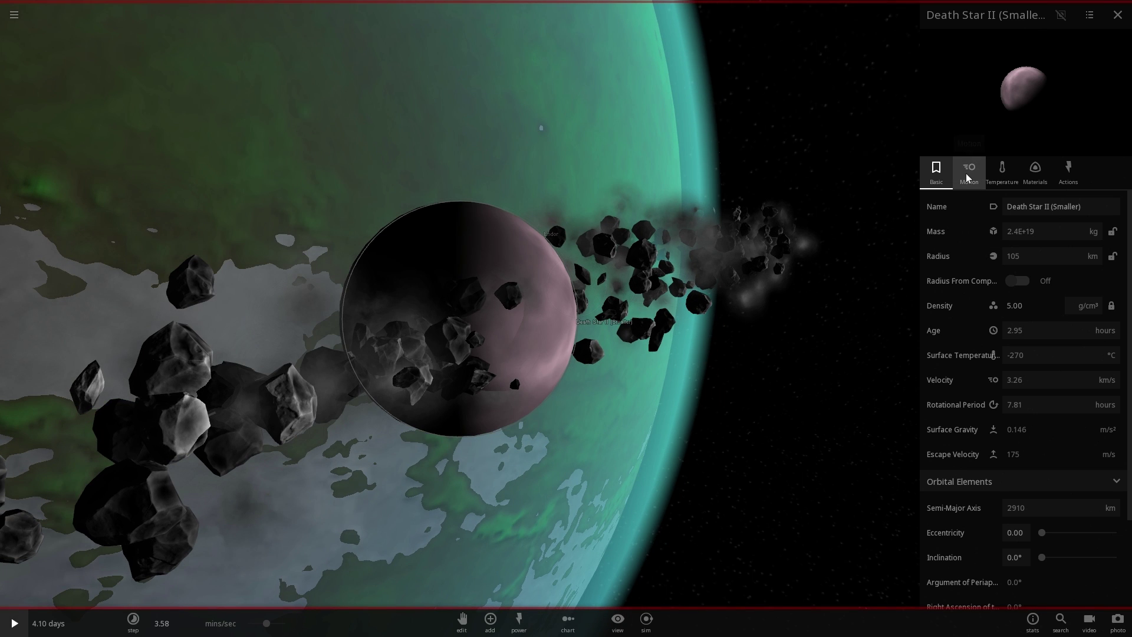
click(967, 179)
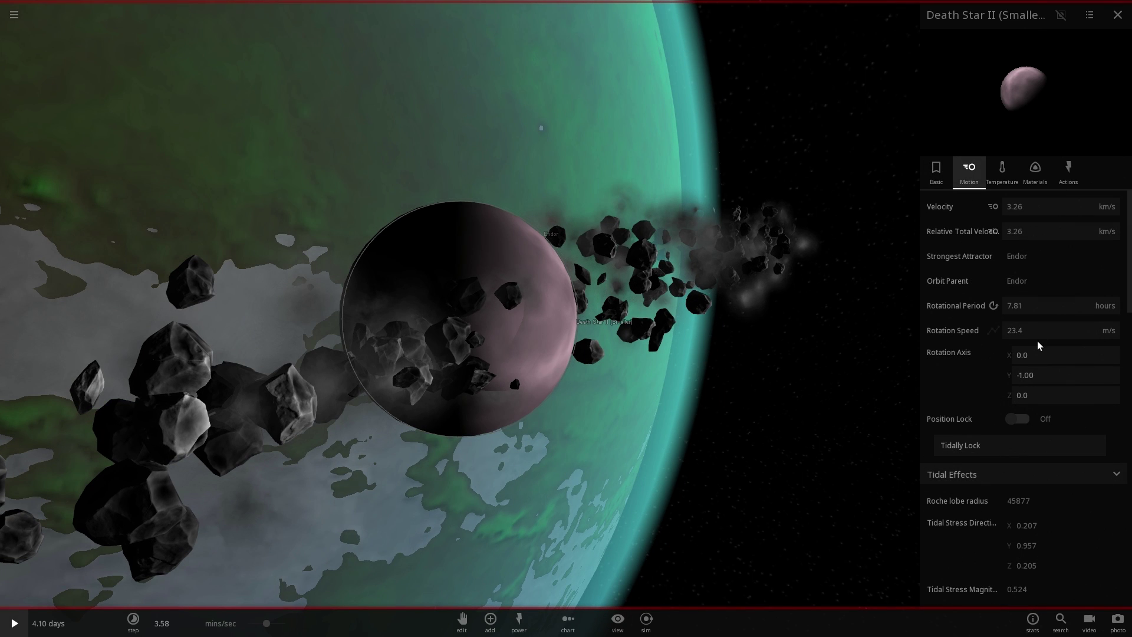
scroll(1036, 342, down, 2)
scroll(1042, 418, down, 2)
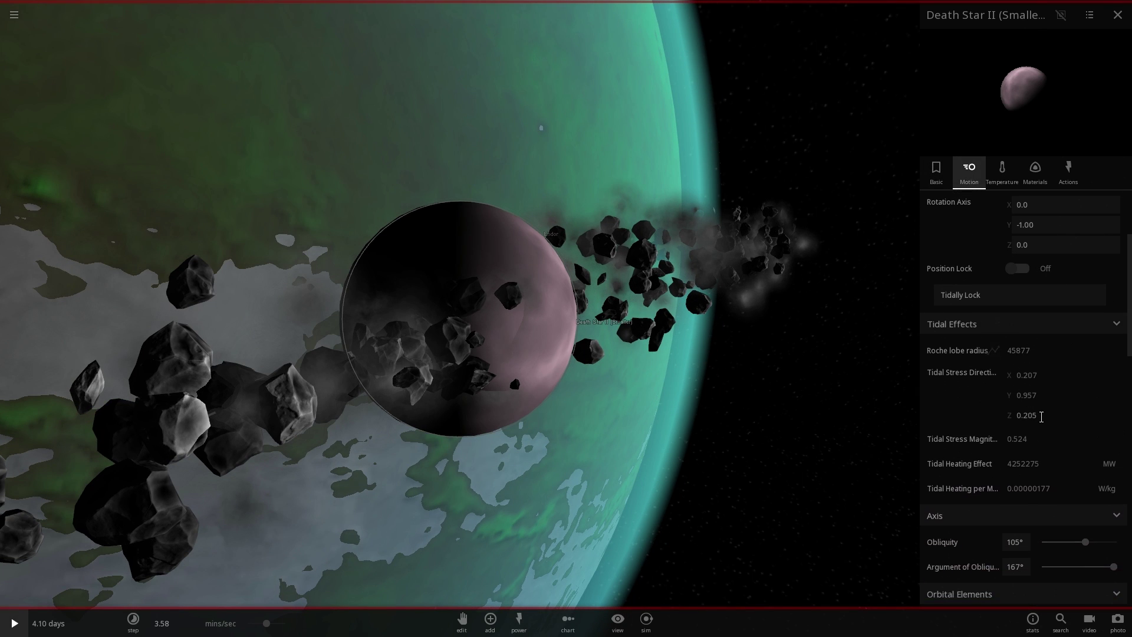
scroll(1042, 478, down, 2)
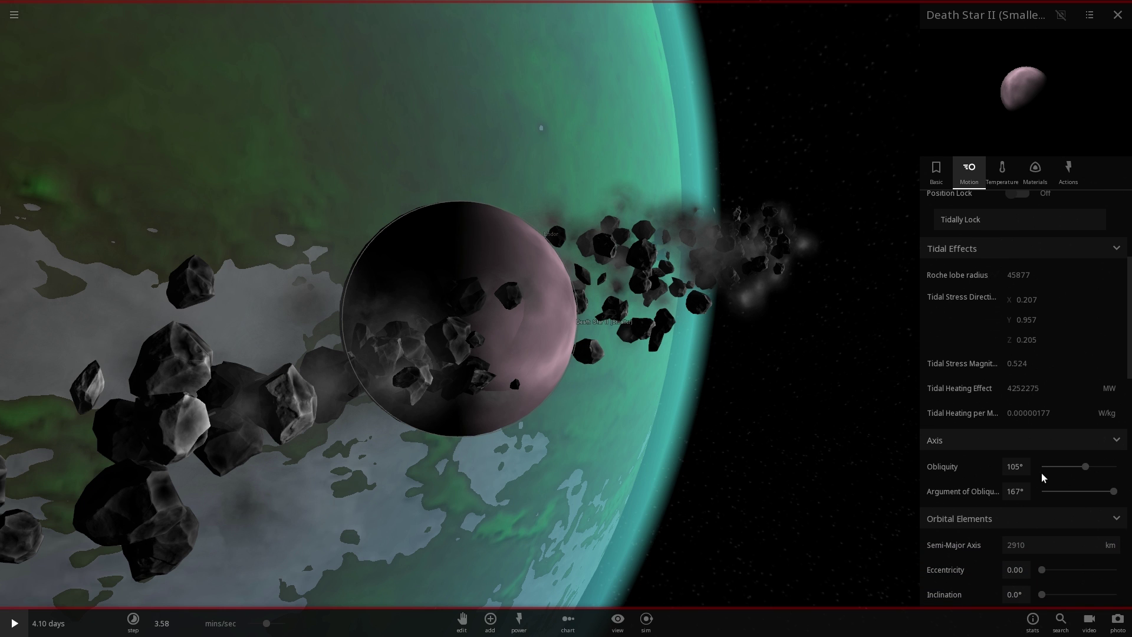
scroll(1102, 482, down, 2)
key(space)
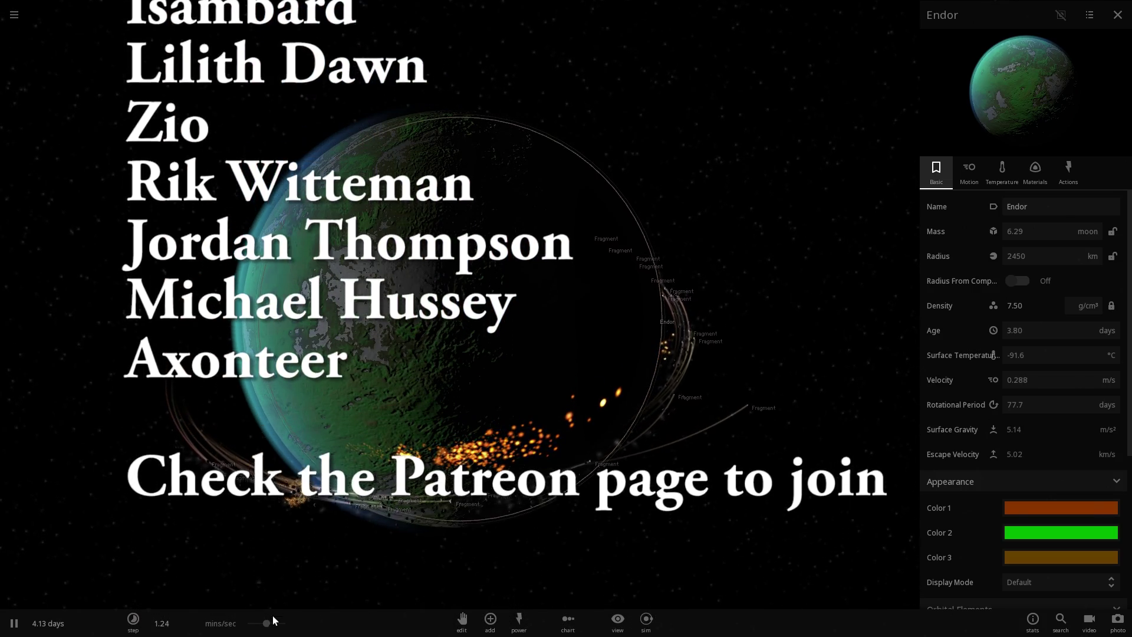
Raise the simulation speed to about 2.9 mins/sec and view the fragments orbiting Endor up close from another angle
drag(269, 622, 279, 623)
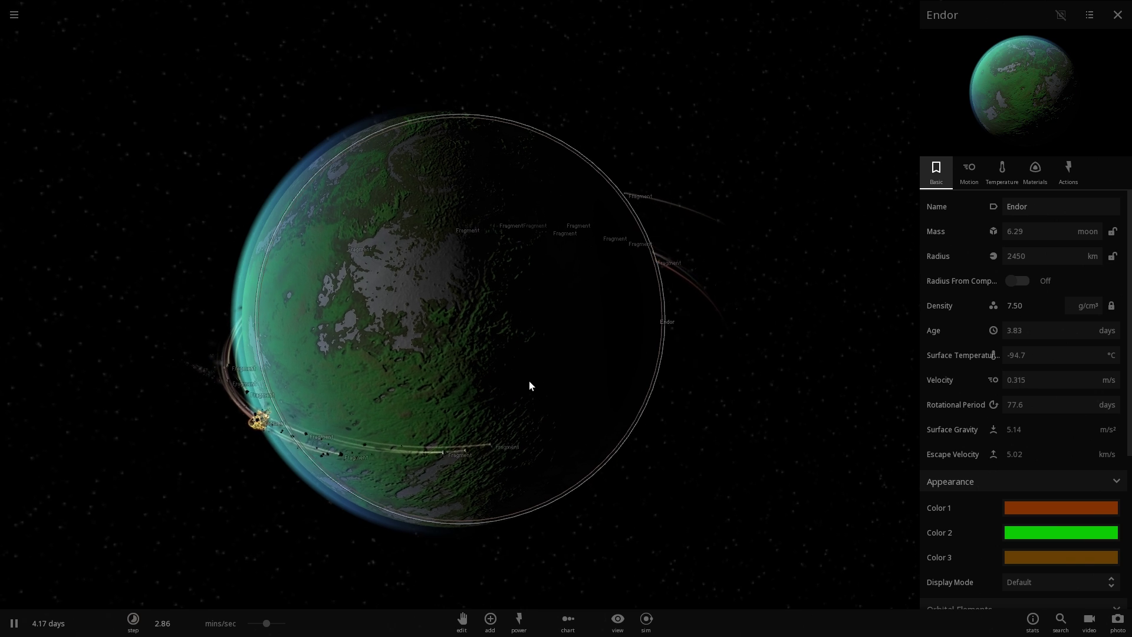
scroll(503, 376, up, 3)
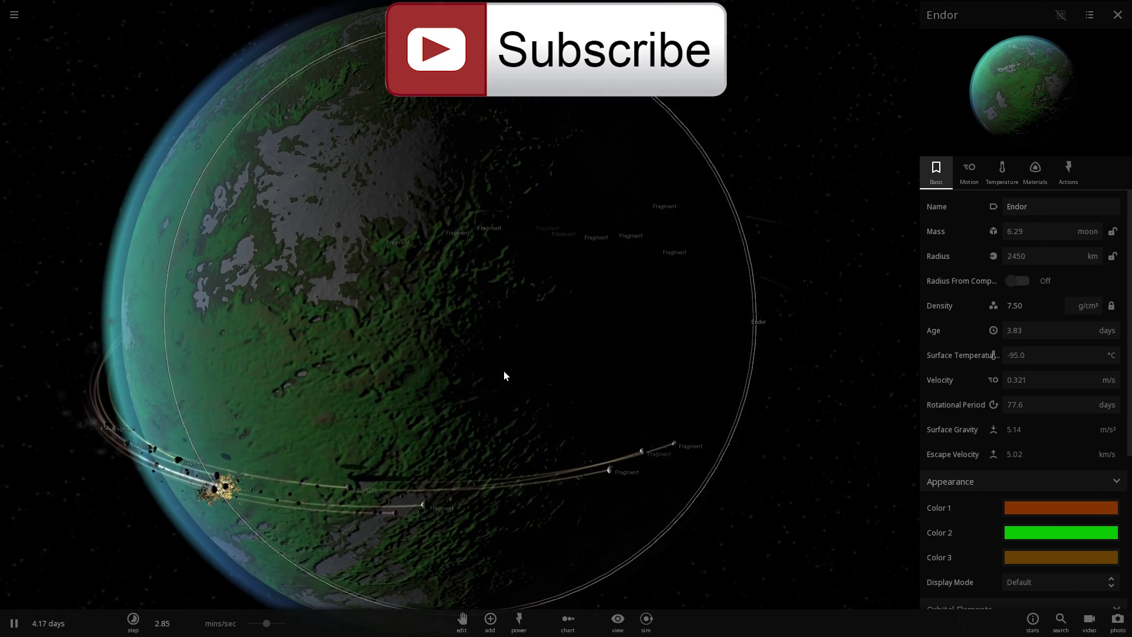
drag(504, 376, 528, 337)
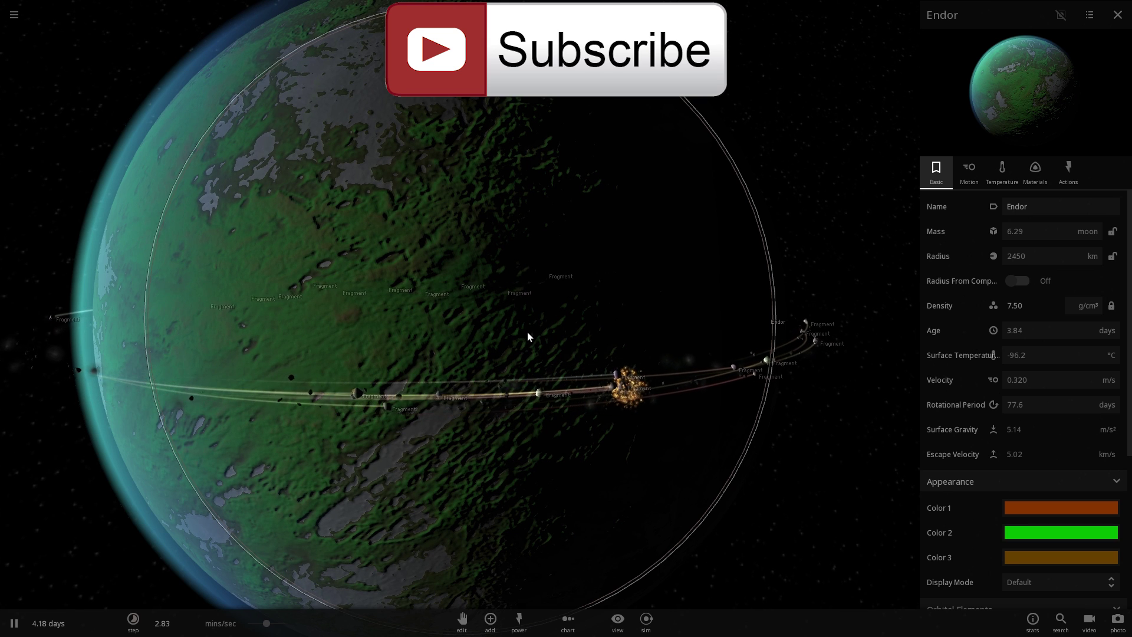